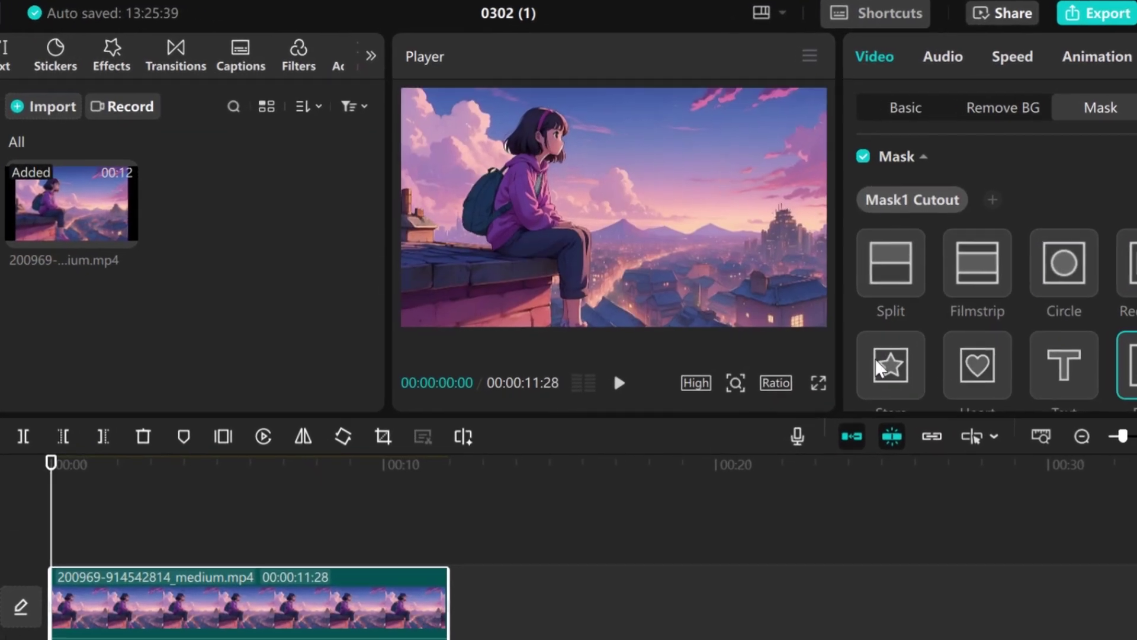
Step: Try the Star mask shape, then the Heart shape, on the anime girl clip
click(883, 367)
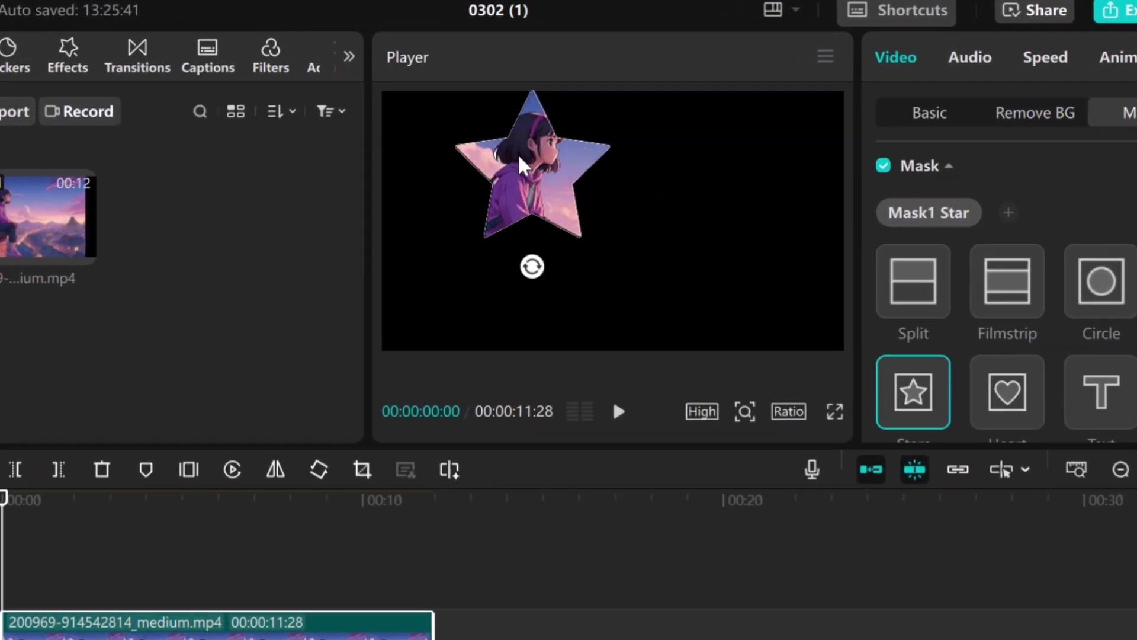
click(1004, 375)
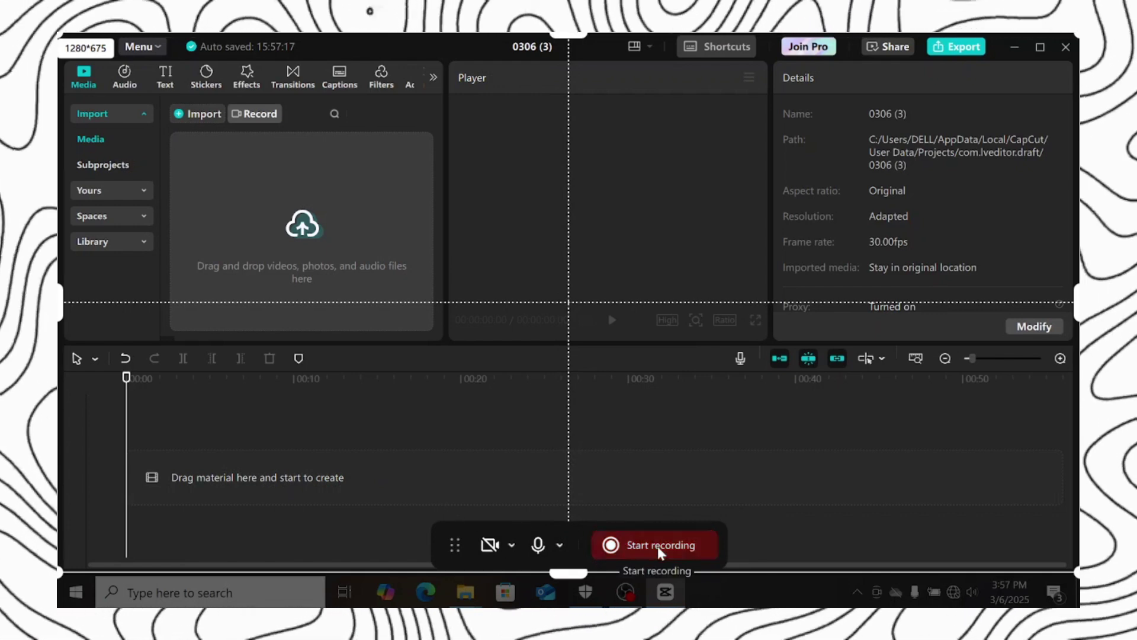
Step: Start the screen recorder and resize its capture frame to 1280×675
click(659, 546)
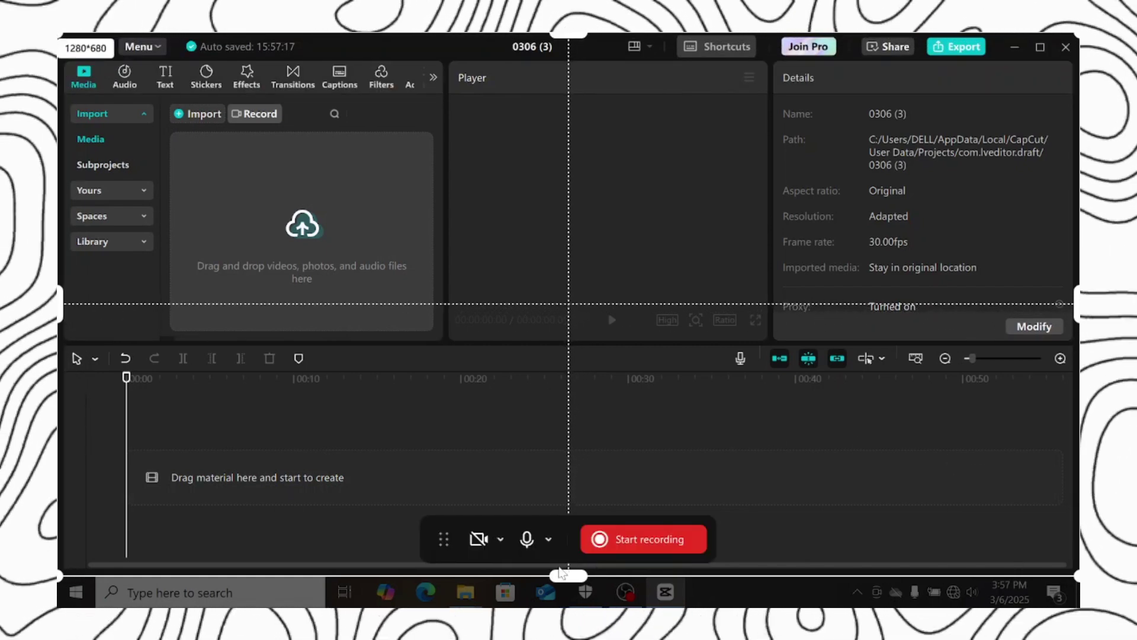
drag(561, 572, 568, 579)
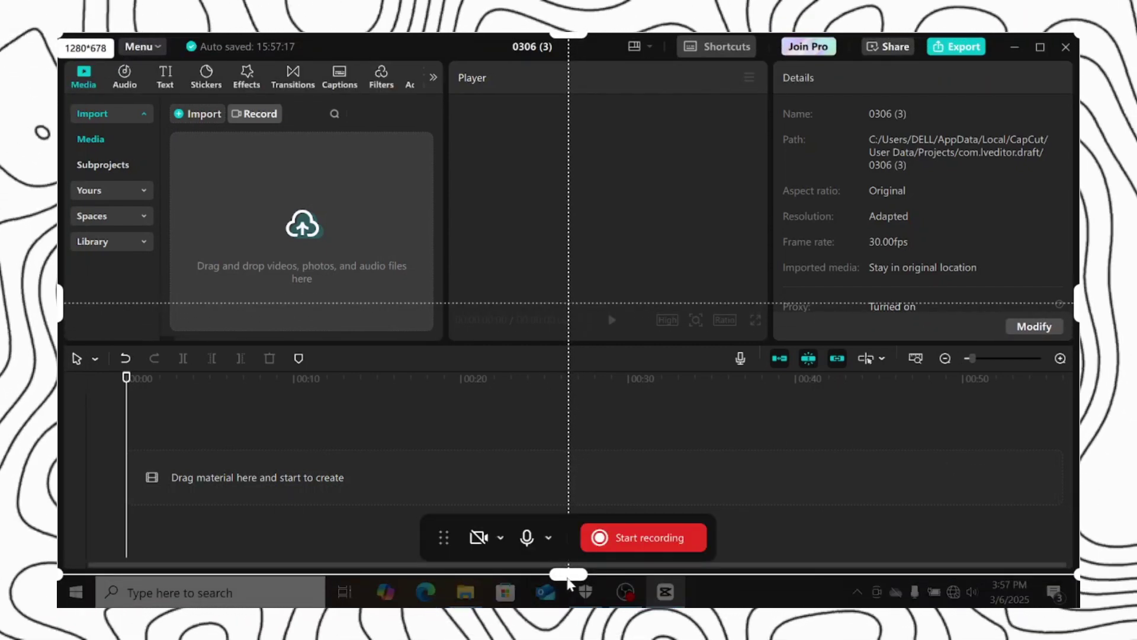
mouse_move(1075, 575)
mouse_down()
mouse_move(894, 431)
mouse_move(1023, 551)
mouse_move(1077, 573)
mouse_up()
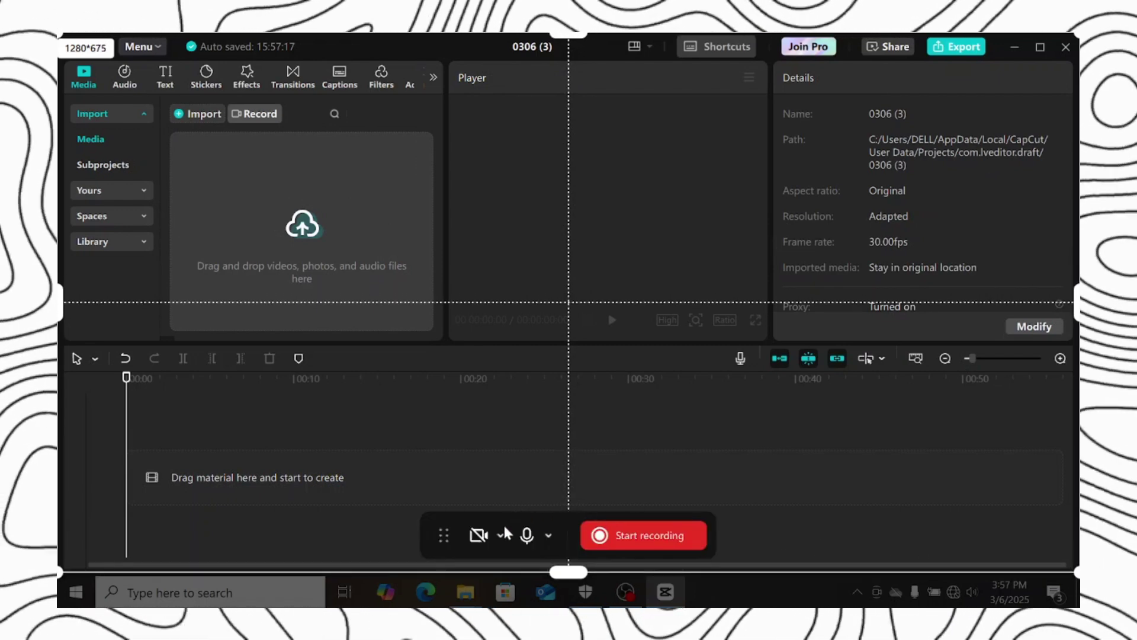
click(545, 532)
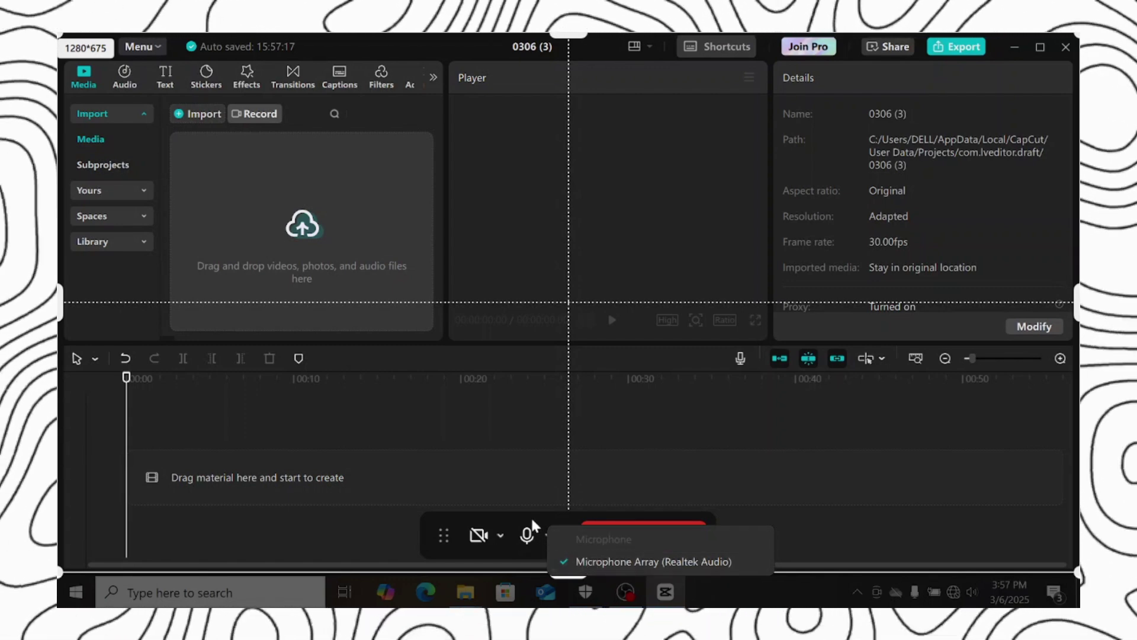
click(544, 533)
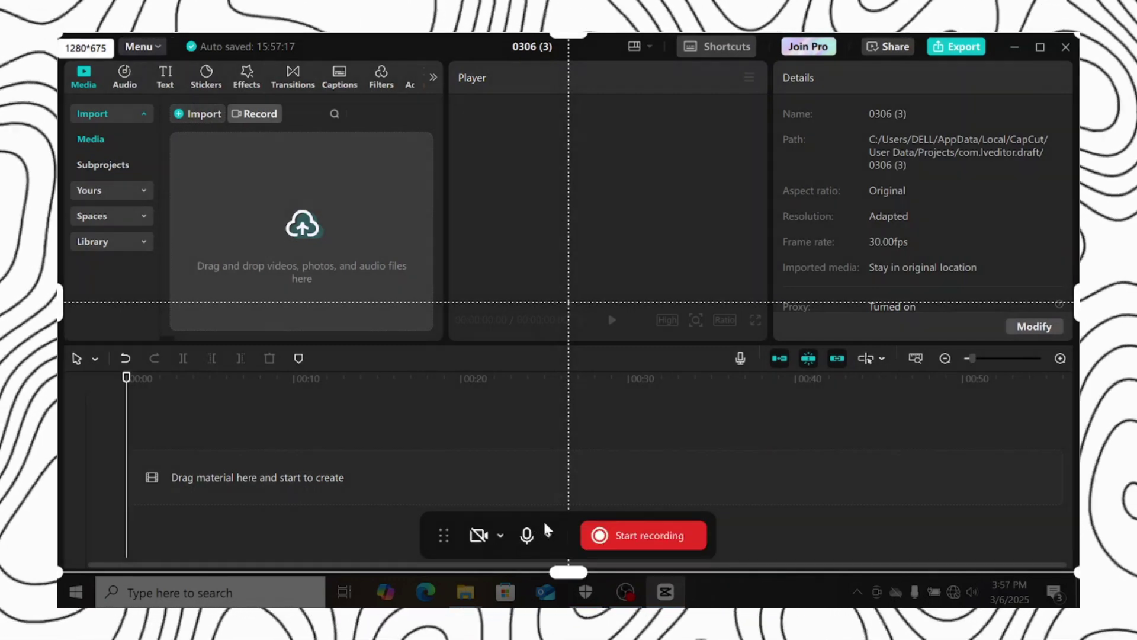
click(499, 533)
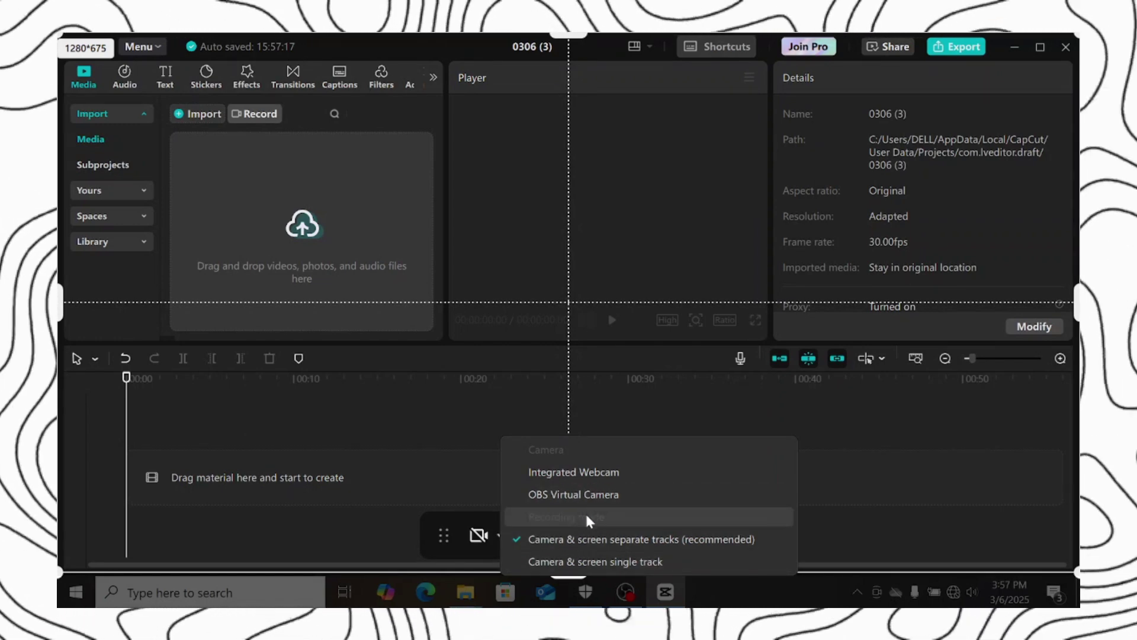
click(479, 535)
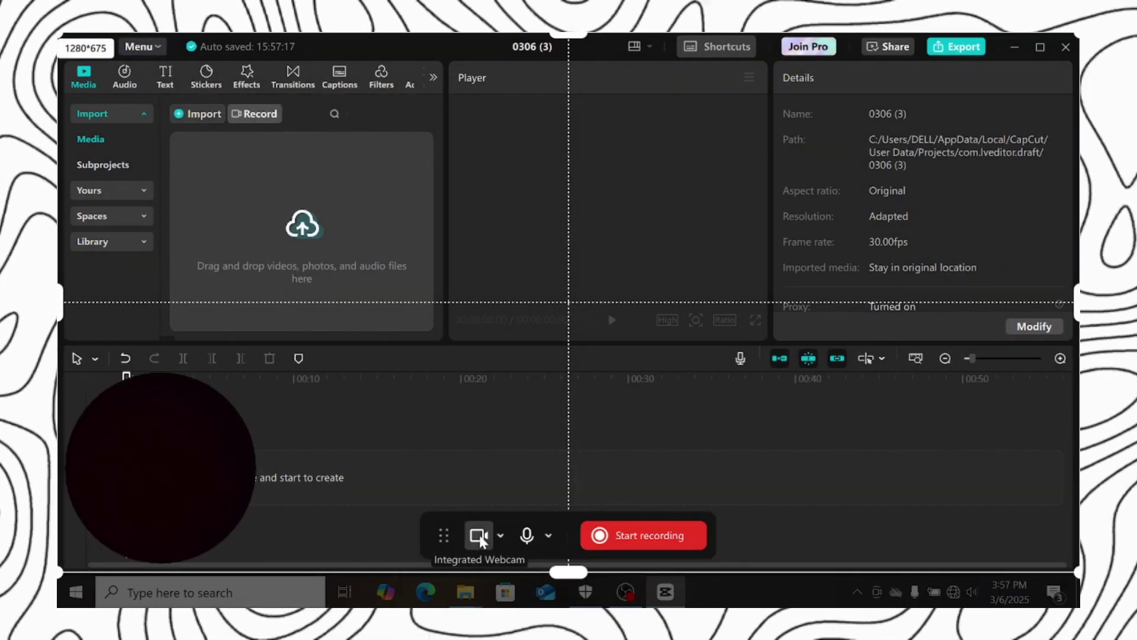
mouse_move(144, 470)
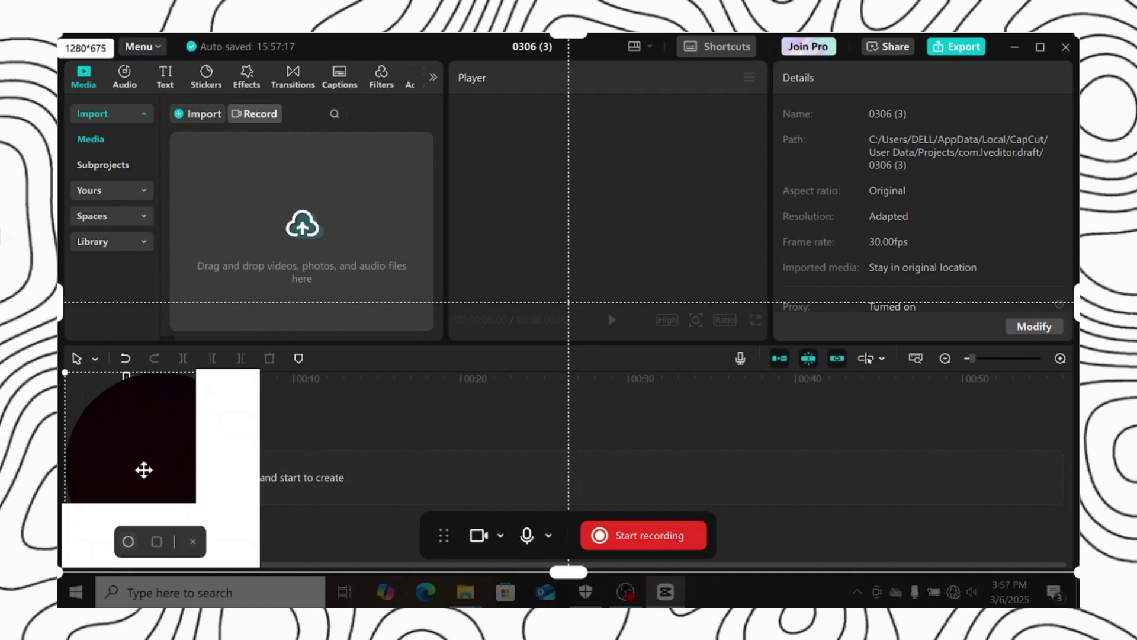
click(157, 542)
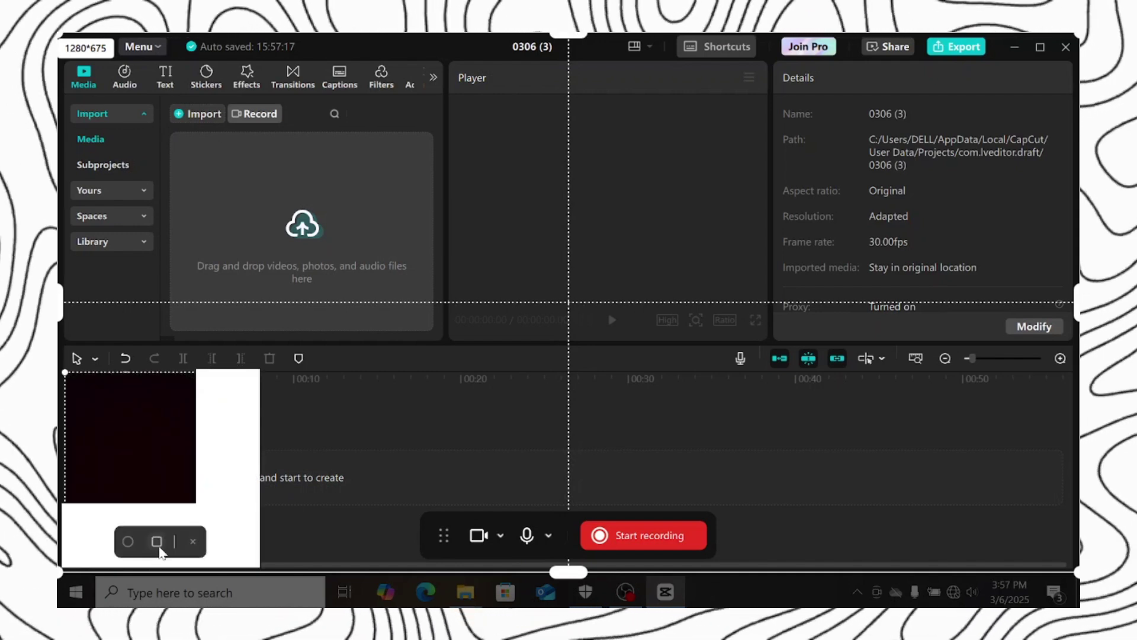
click(127, 541)
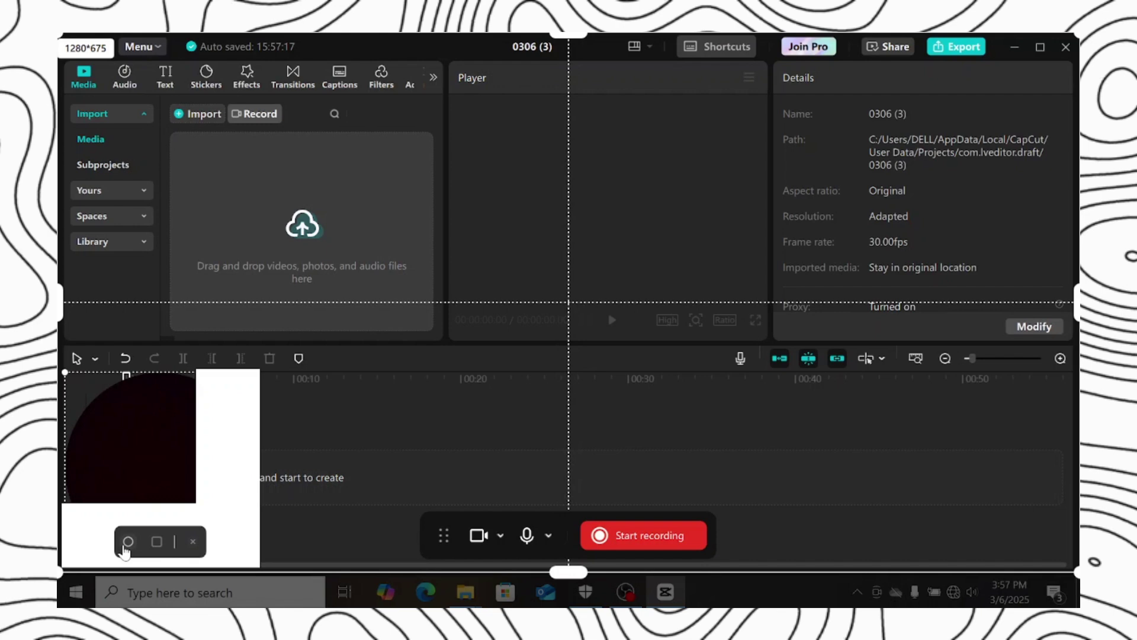
drag(148, 394, 147, 503)
click(172, 544)
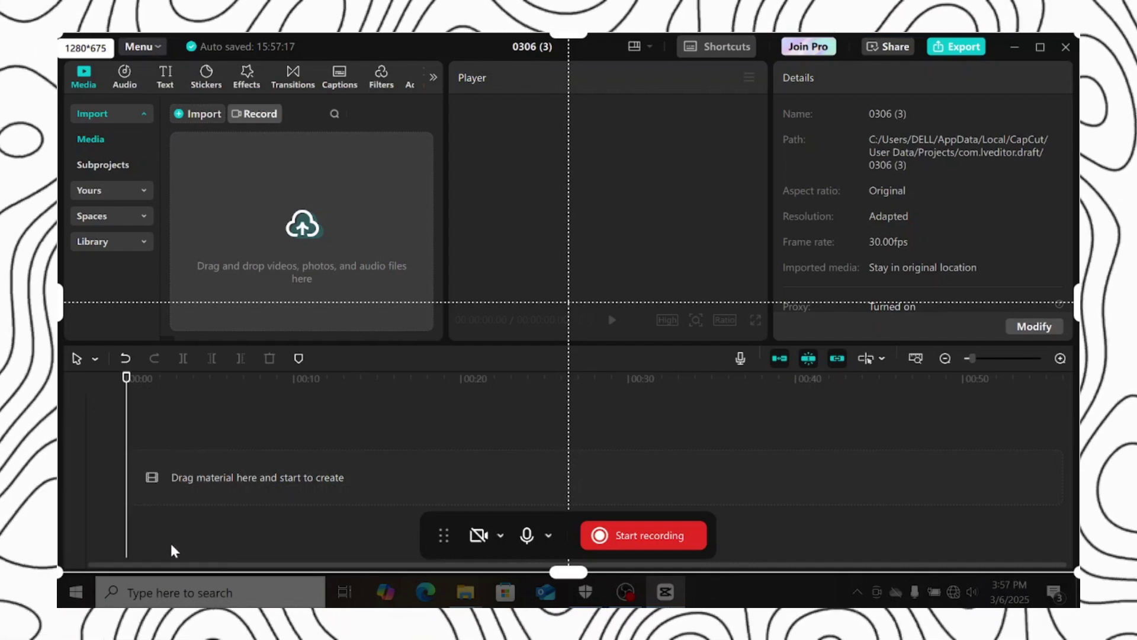
Step: Record a 21-second screen capture of the empty project and stop it
mouse_move(444, 536)
mouse_down()
mouse_move(770, 381)
mouse_move(232, 557)
mouse_move(463, 540)
mouse_move(452, 546)
mouse_up()
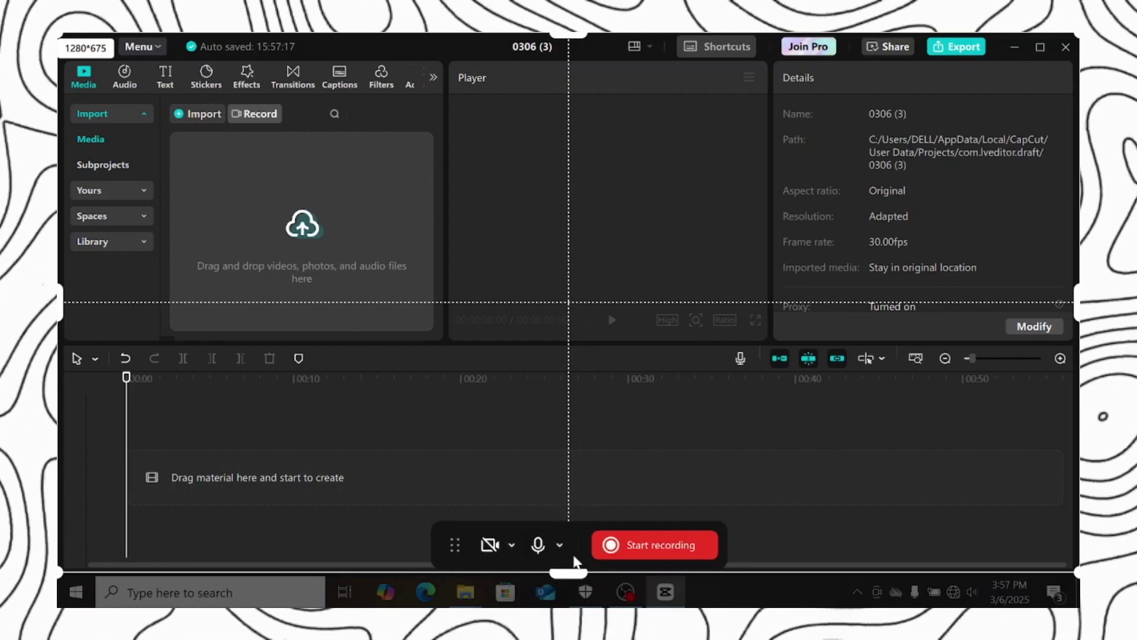
click(657, 545)
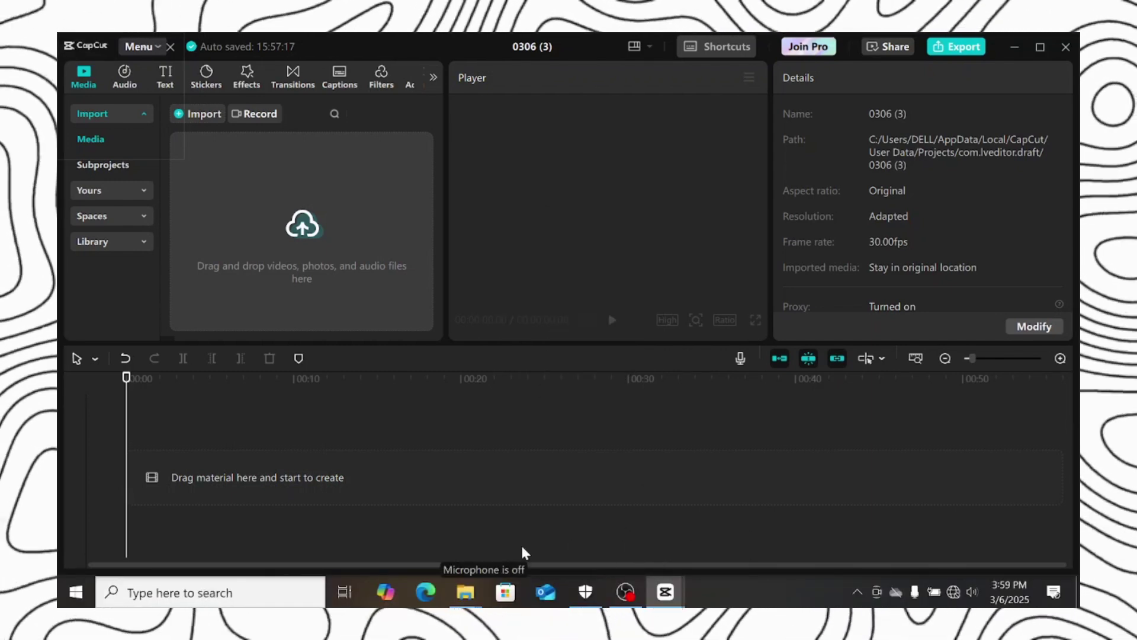
click(752, 546)
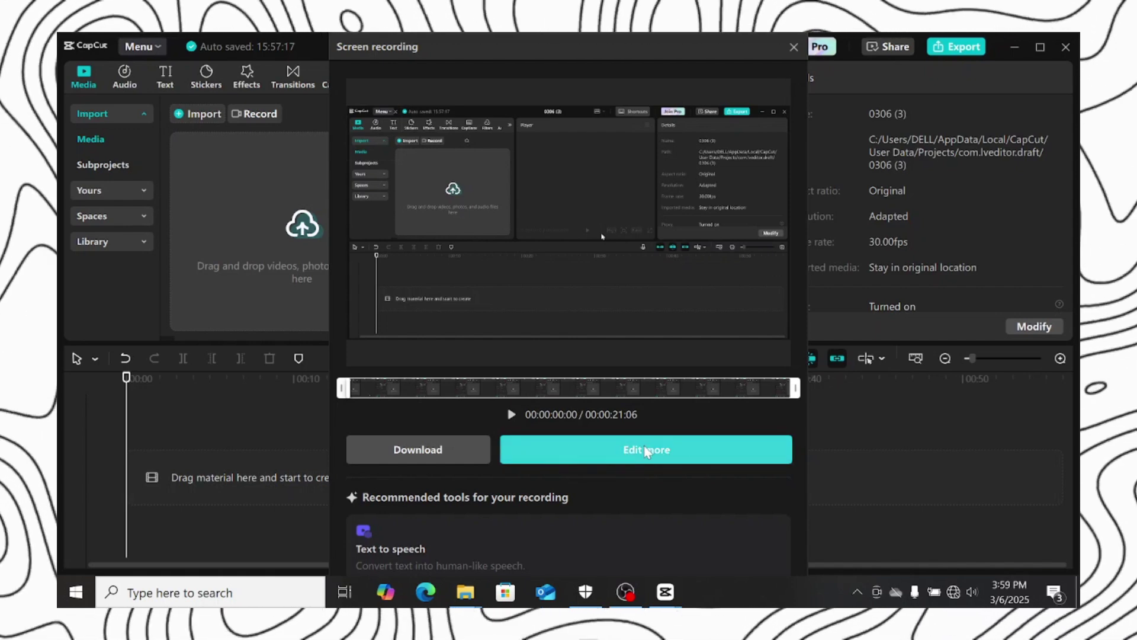
Step: Download the recording to the Videos folder and close the folder window
click(421, 450)
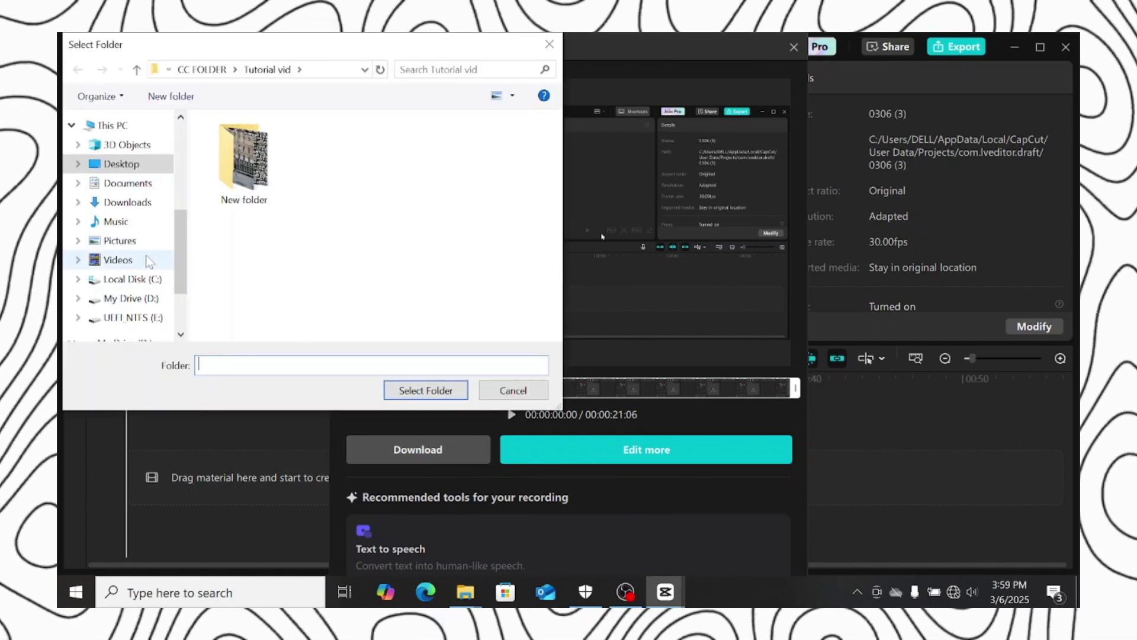
click(119, 260)
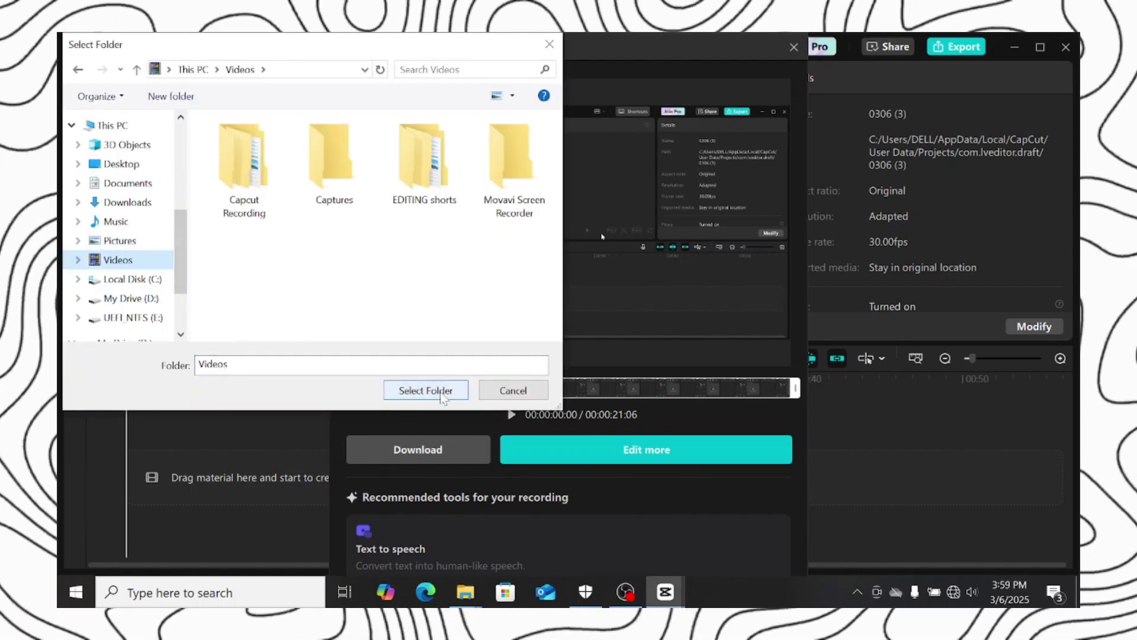
click(425, 390)
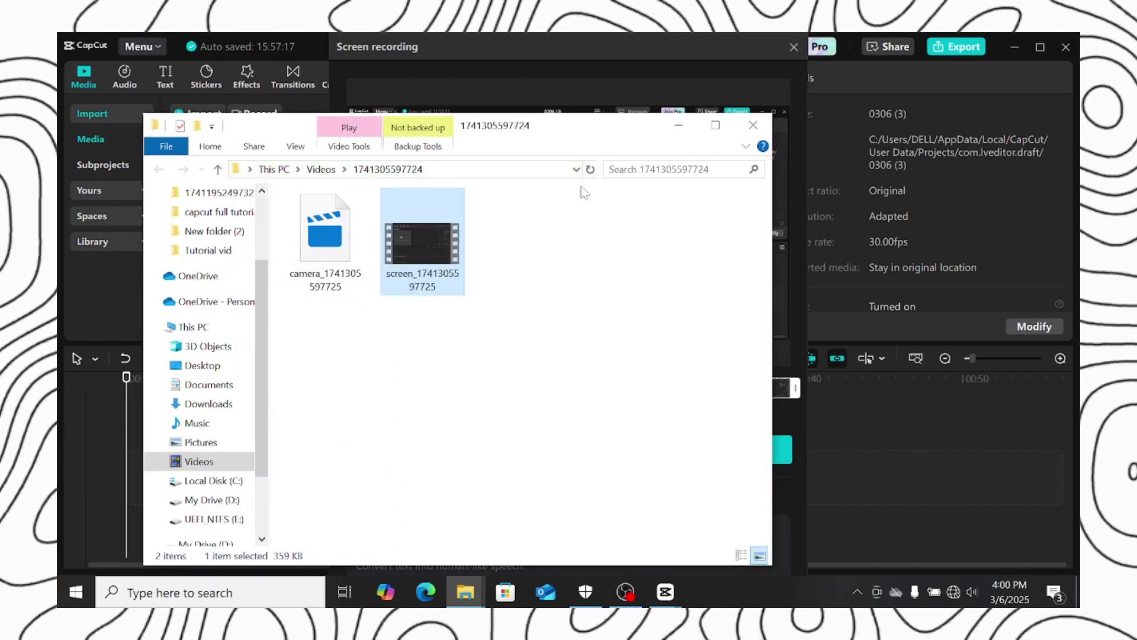
click(753, 129)
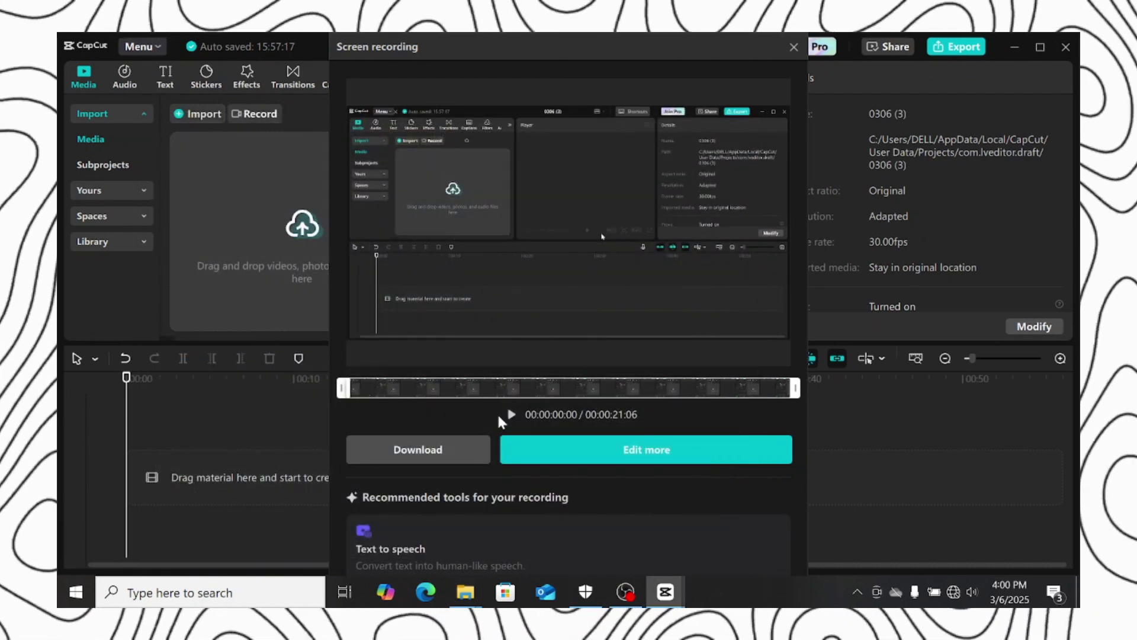
Step: Send the recording into the editor and view the hiker clip's Basic transform settings
click(623, 453)
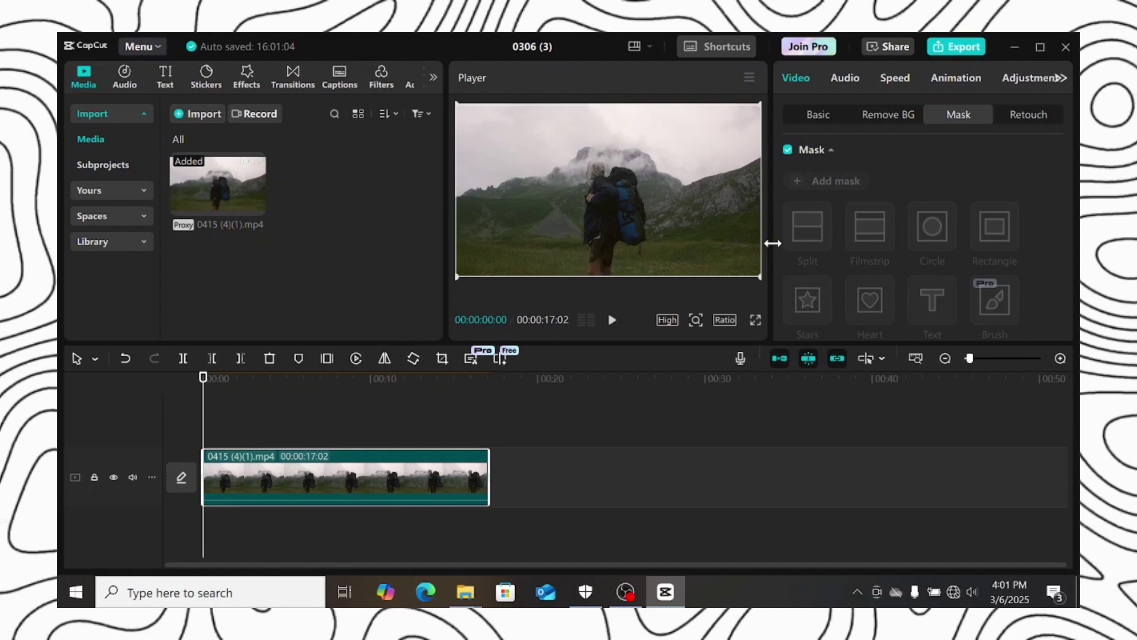
click(833, 112)
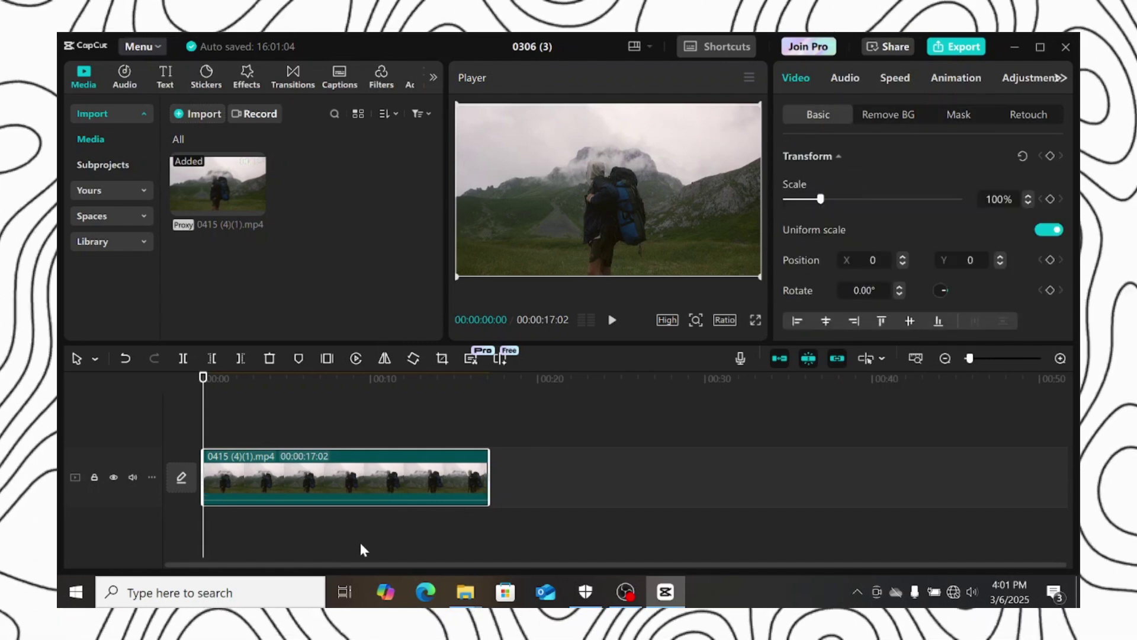
Step: Add a circle mask to the hiking clip and move it to the left of the frame
click(957, 118)
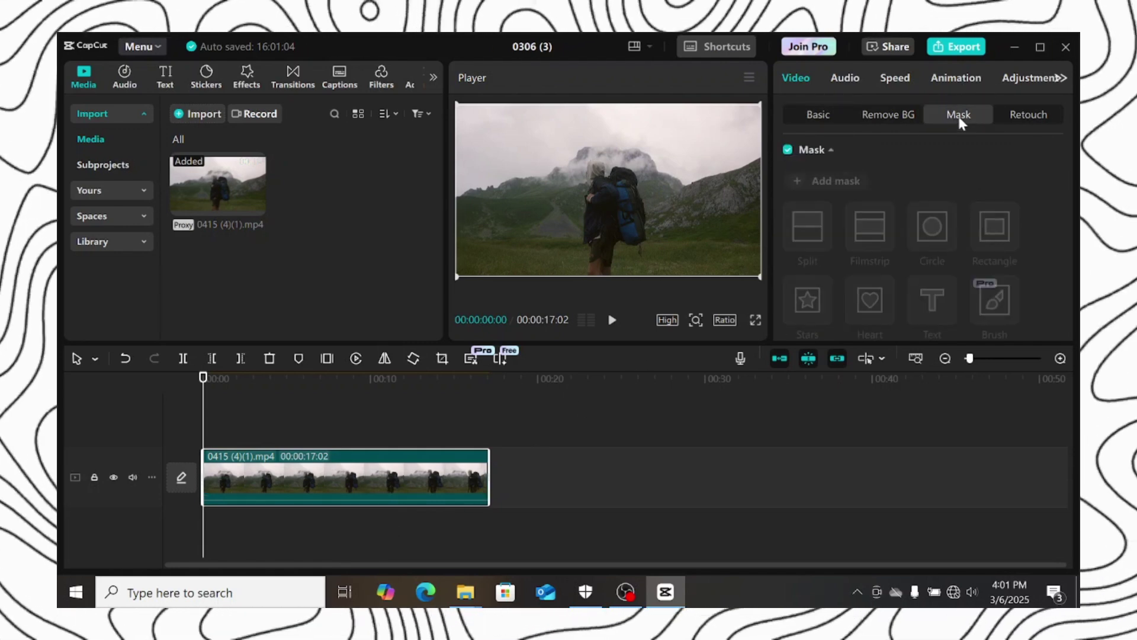
click(829, 181)
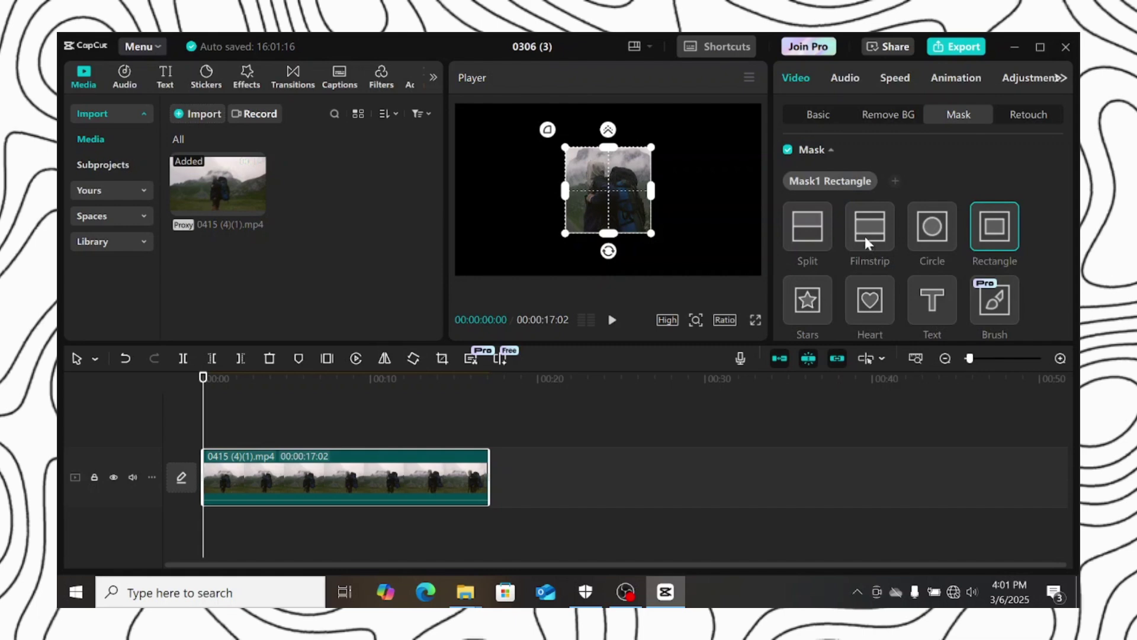
click(932, 244)
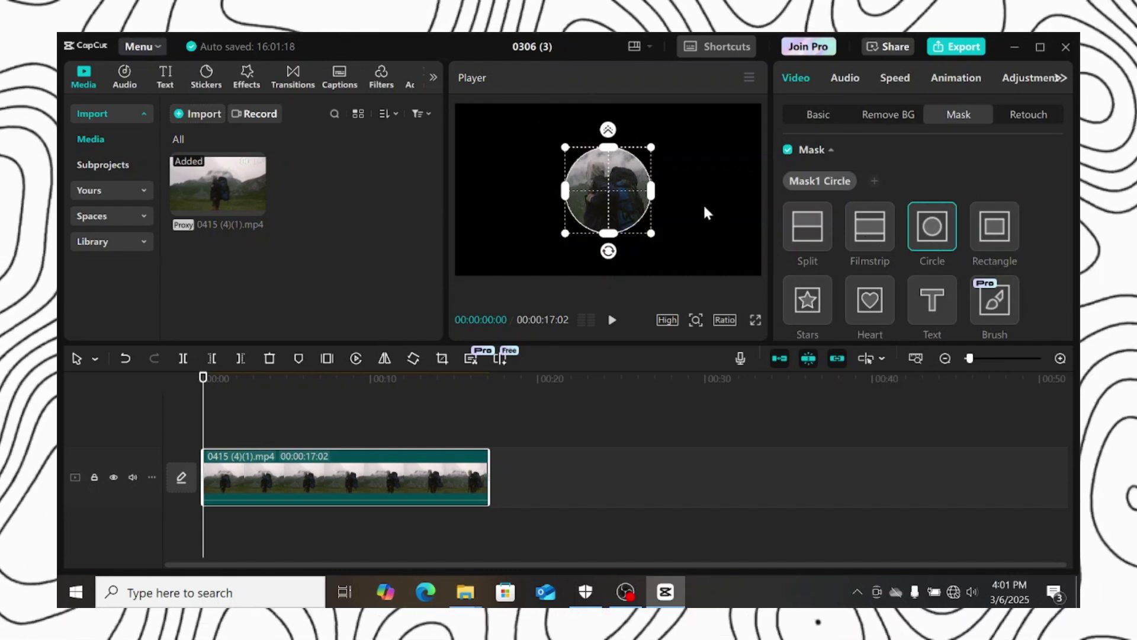
drag(628, 204, 534, 210)
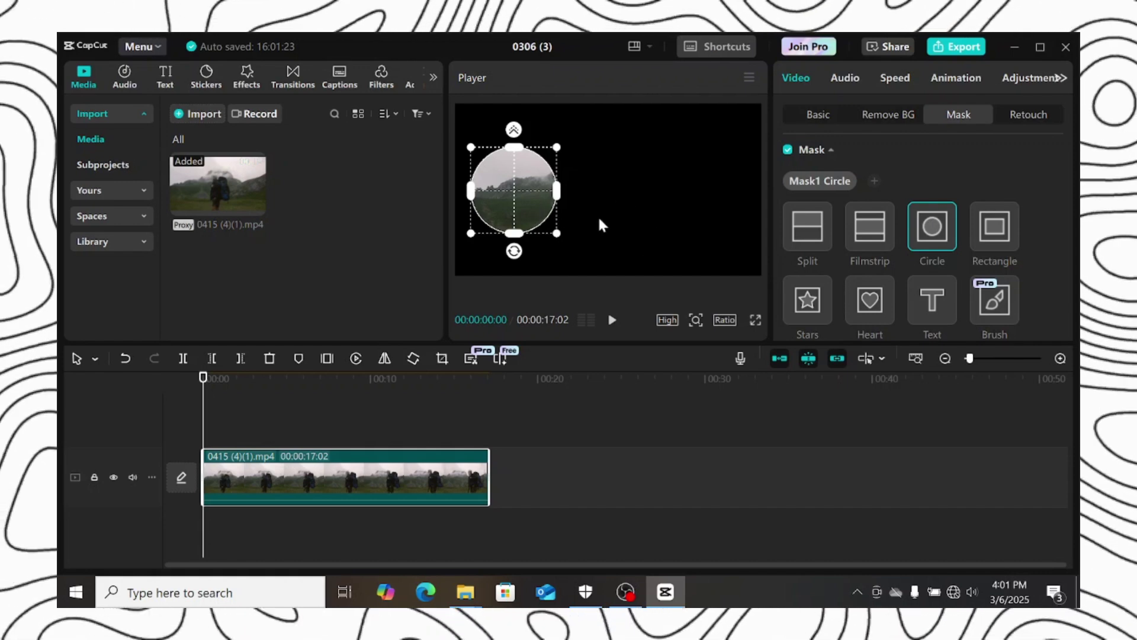
Step: Add a second circle mask and a rectangle mask, placing them side by side on the right
click(874, 183)
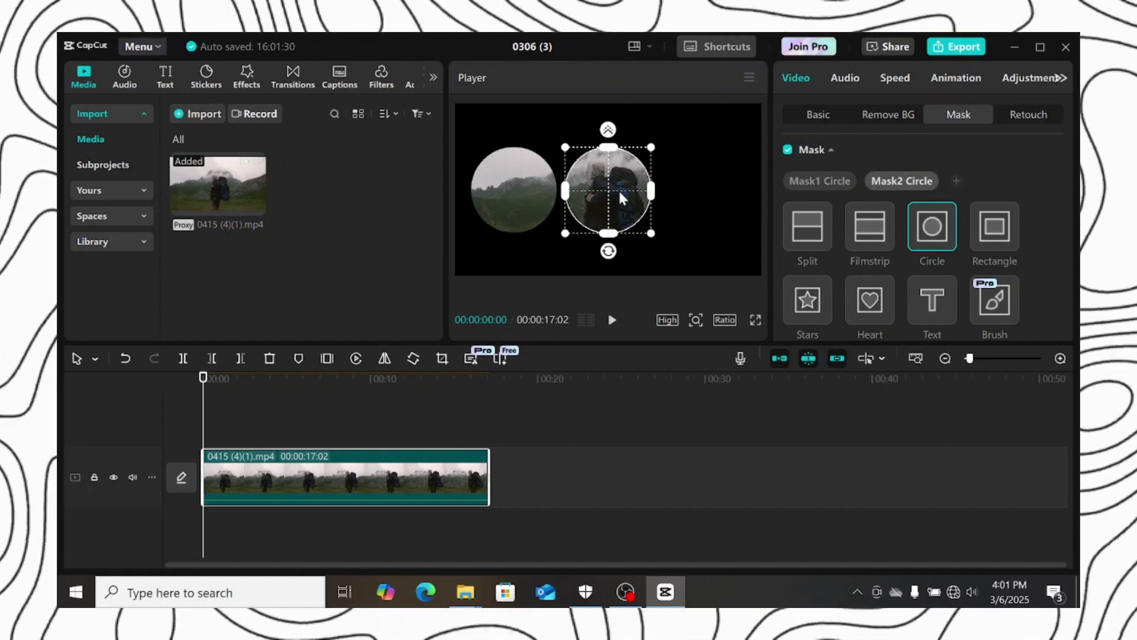
click(956, 181)
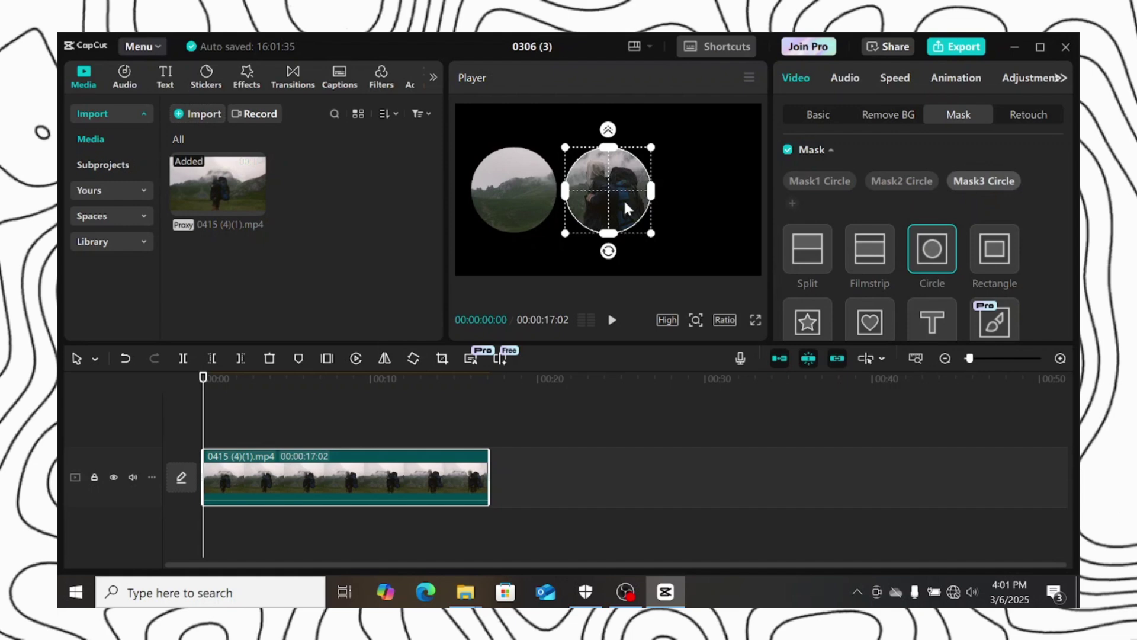
drag(627, 197, 725, 203)
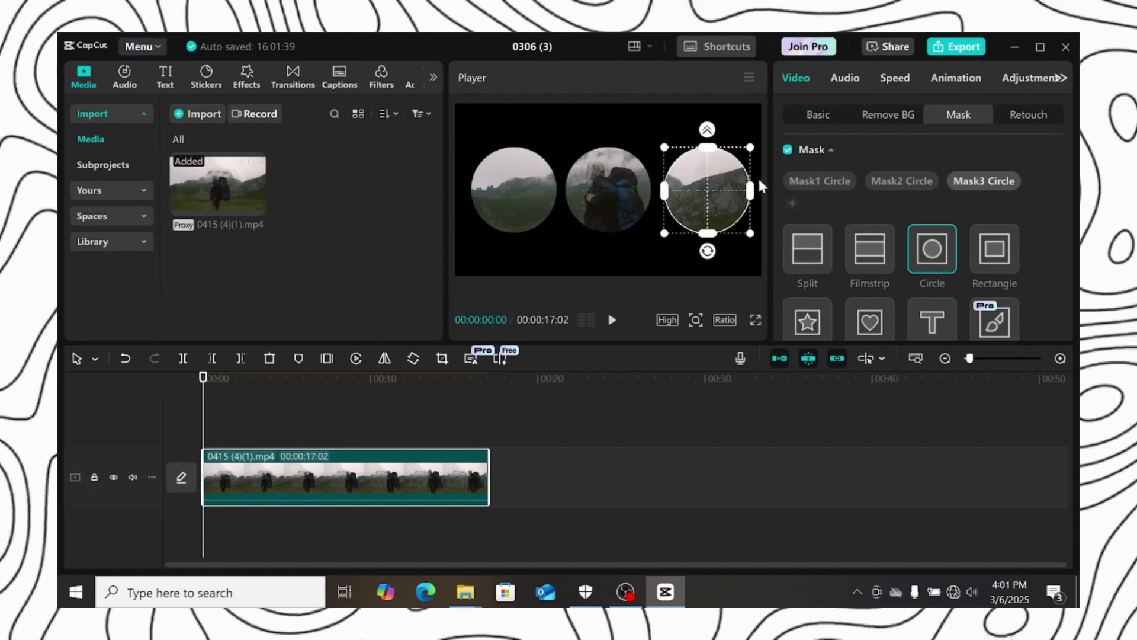
click(1001, 252)
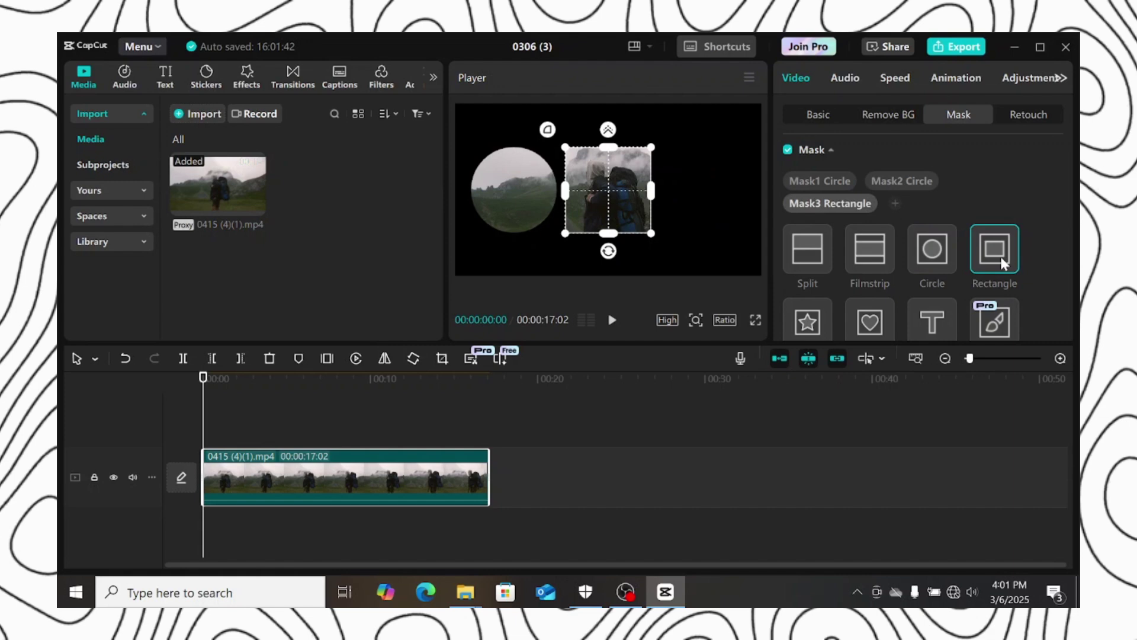
drag(602, 198, 699, 200)
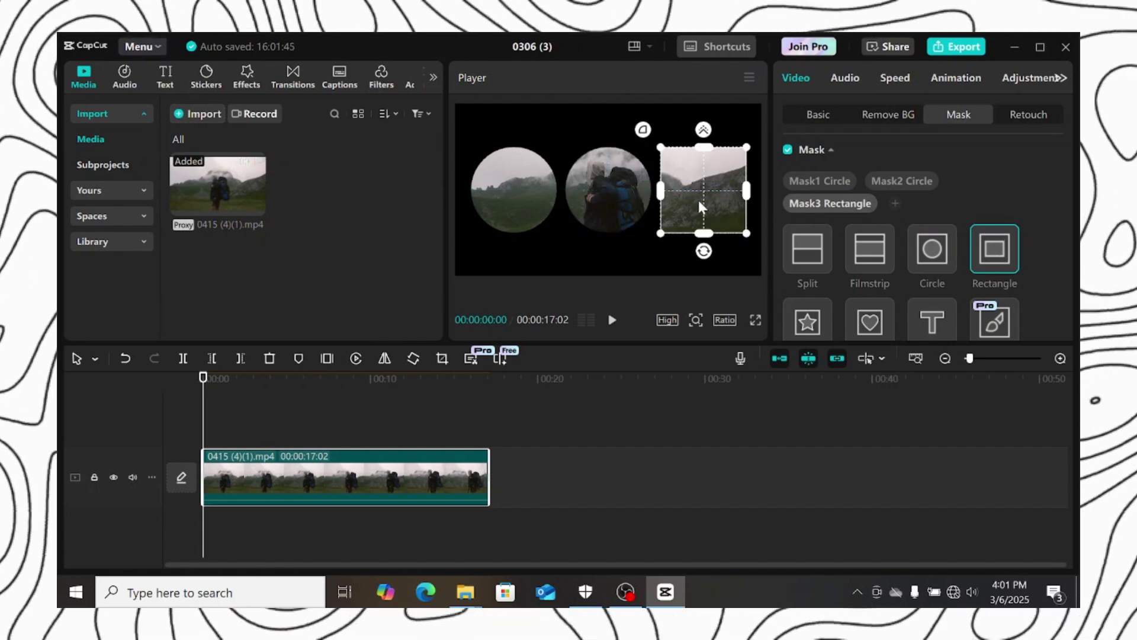
scroll(997, 218, down, 5)
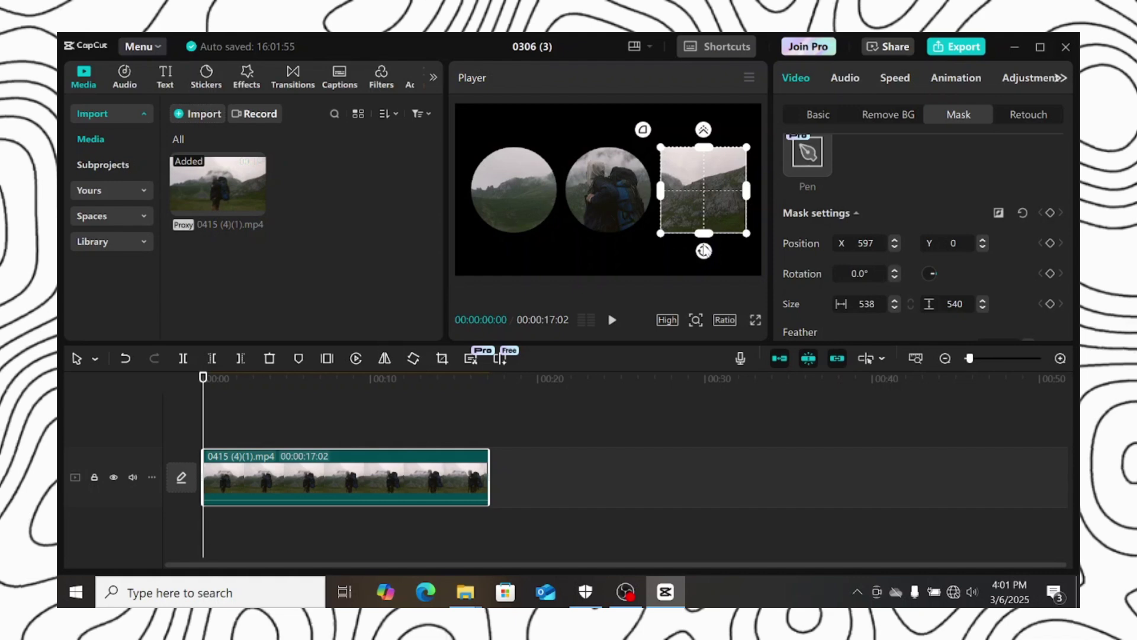
scroll(856, 266, up, 3)
scroll(870, 265, down, 4)
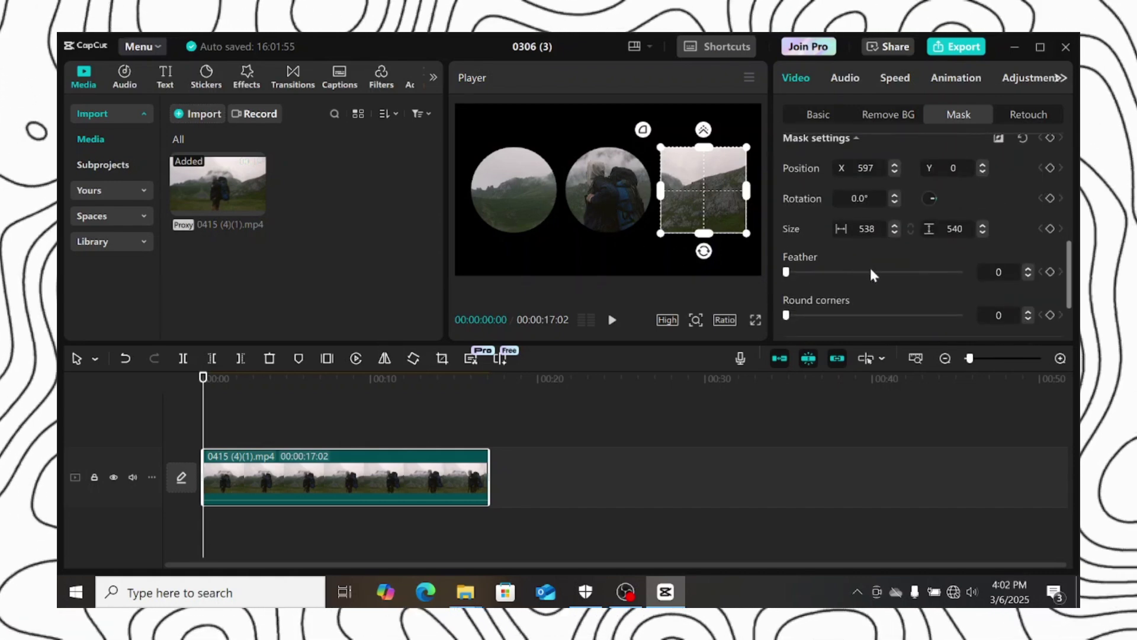
scroll(870, 266, up, 2)
scroll(875, 265, down, 2)
Step: Delete the rectangle and second circle masks, then move the remaining circle toward the centre
scroll(824, 218, up, 5)
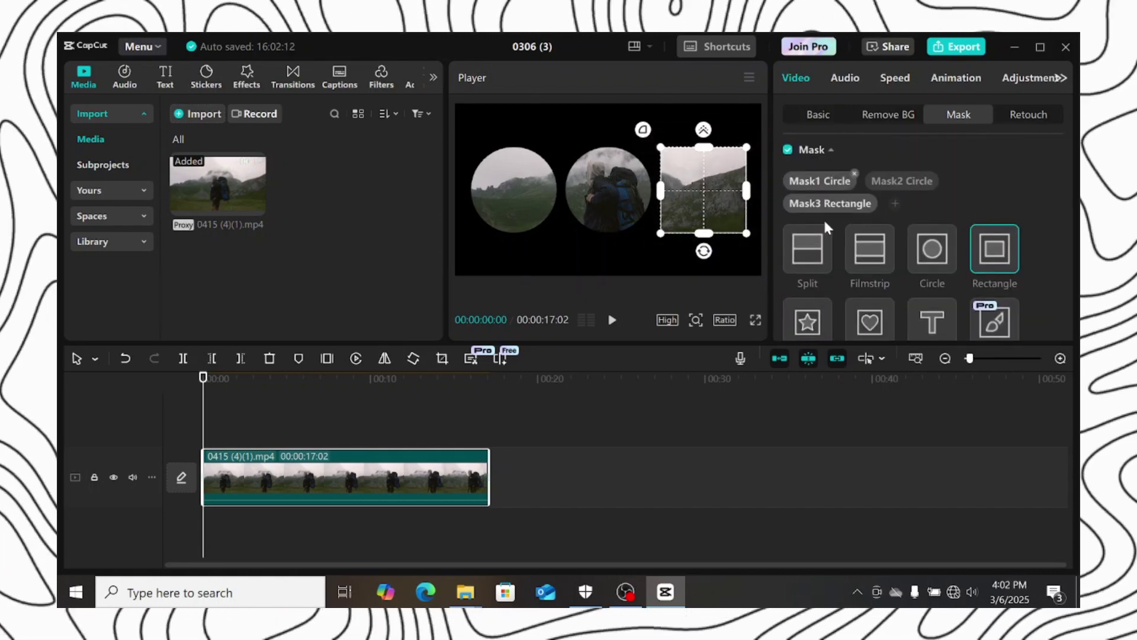
click(875, 196)
mouse_move(912, 186)
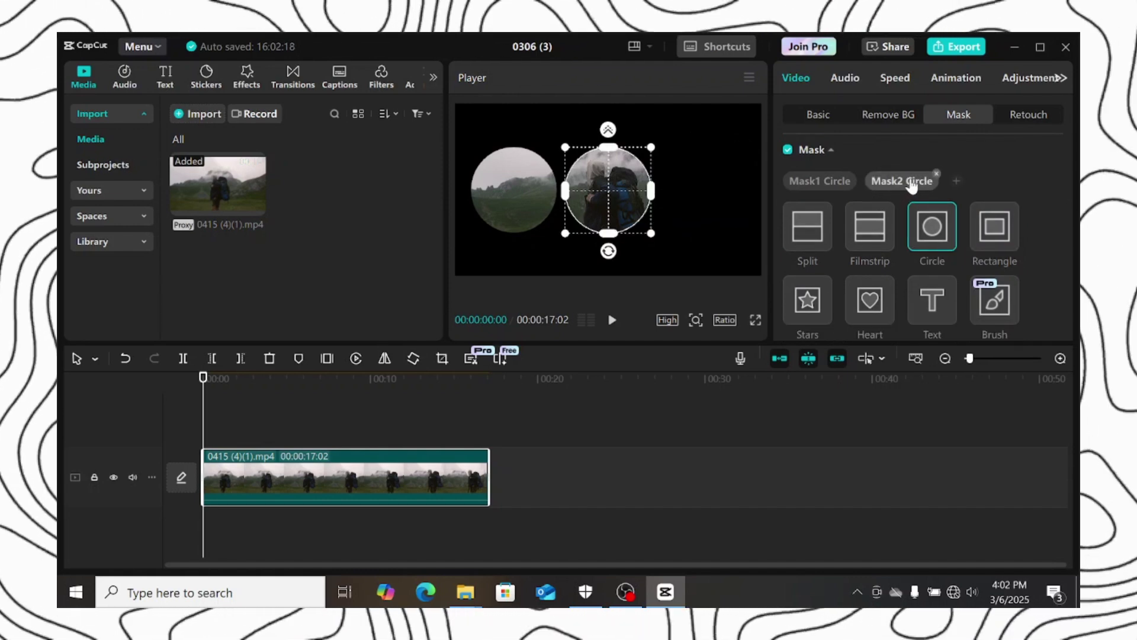
click(936, 173)
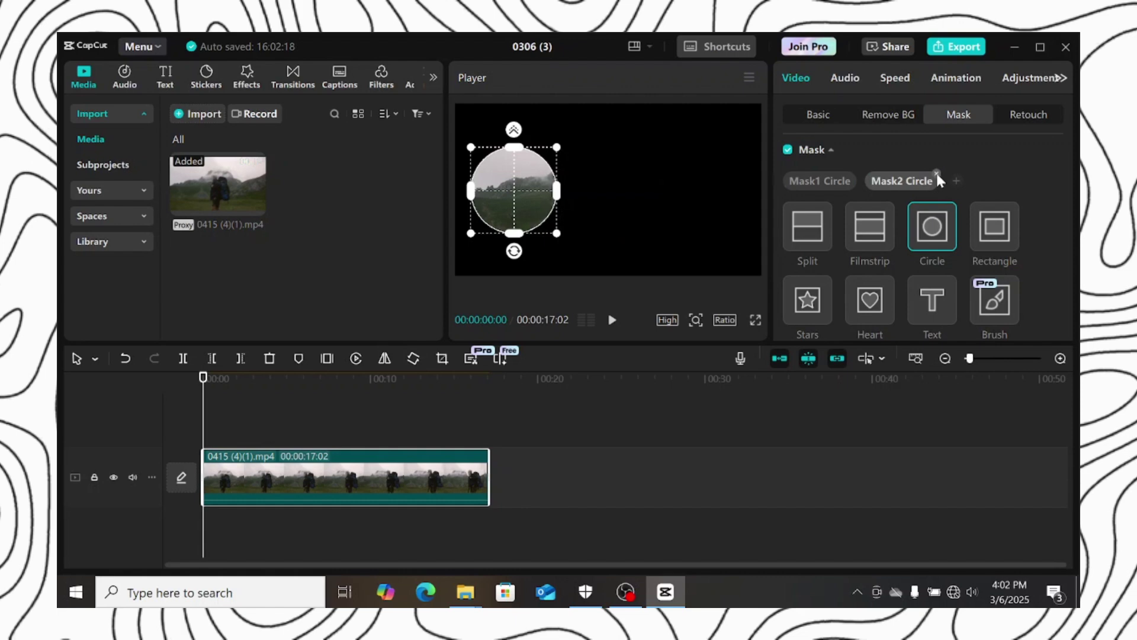
drag(517, 188, 616, 186)
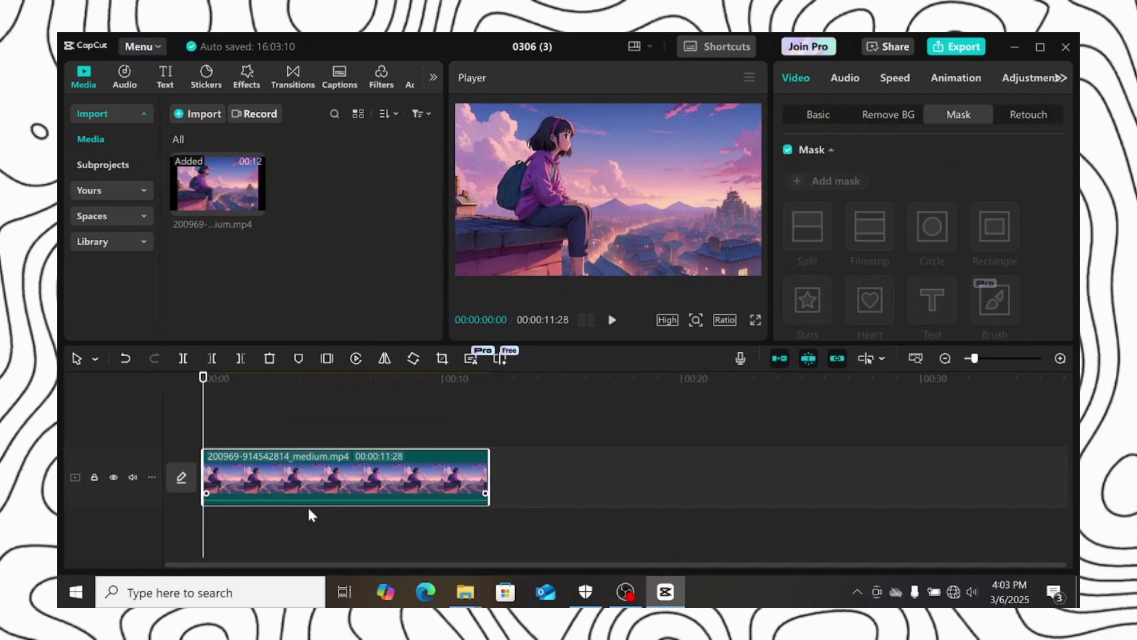
Step: Add a Text mask to the rooftop clip and select its default text for replacement
click(803, 111)
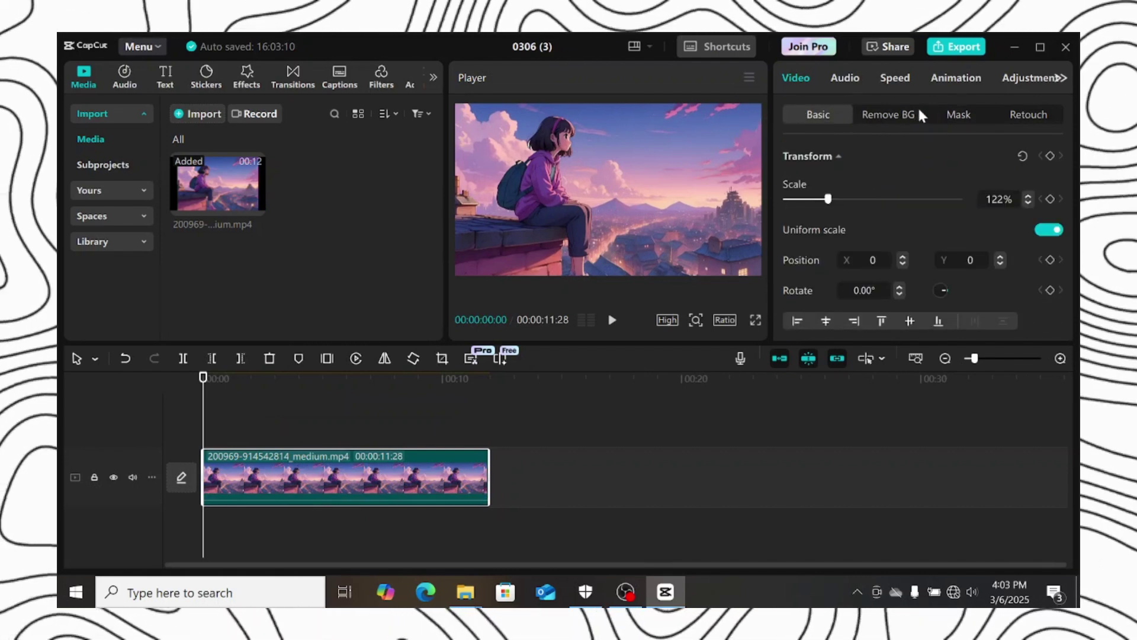
click(959, 114)
click(858, 181)
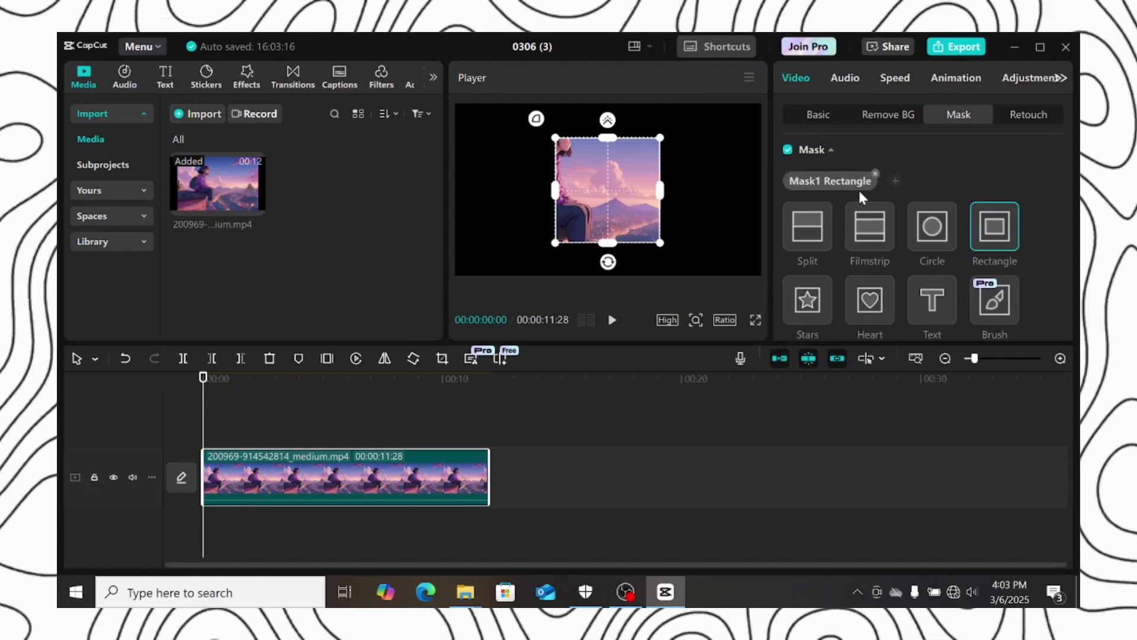
click(938, 299)
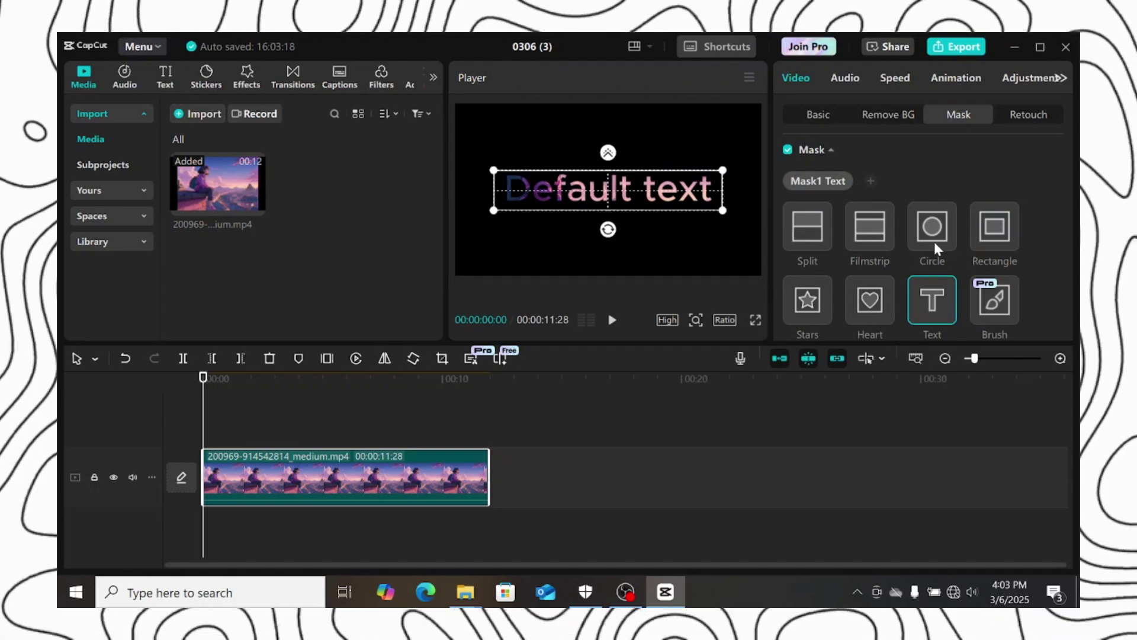
scroll(924, 245, down, 2)
scroll(921, 247, down, 2)
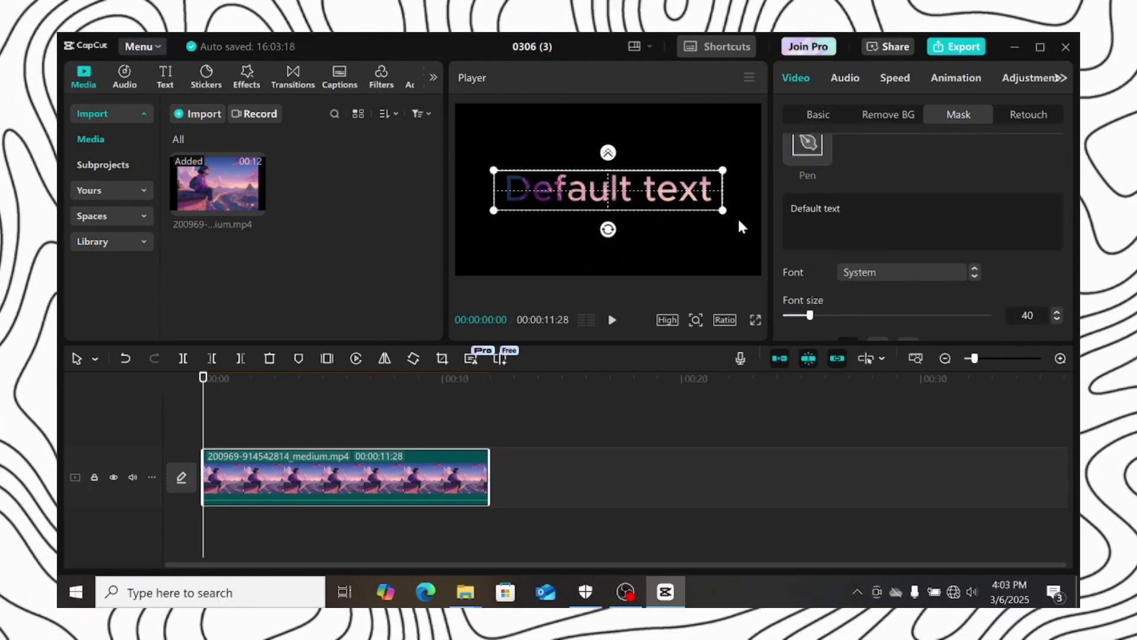
drag(921, 225, 762, 205)
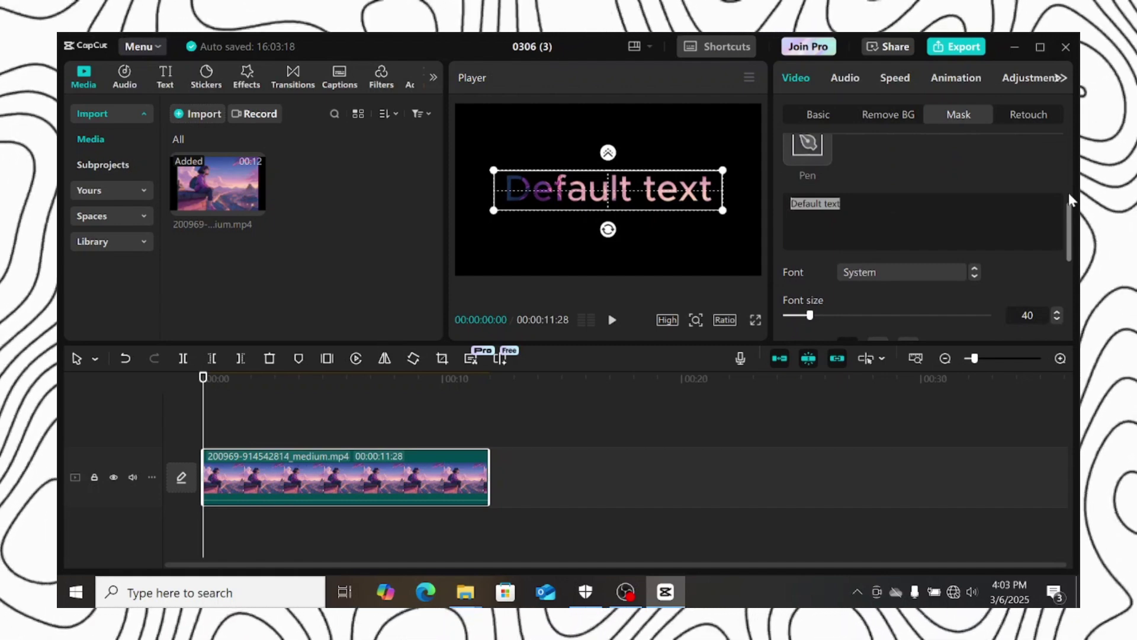
Step: Set the mask text to FUSION in the Anton font at size 146
text(FUSION)
click(896, 273)
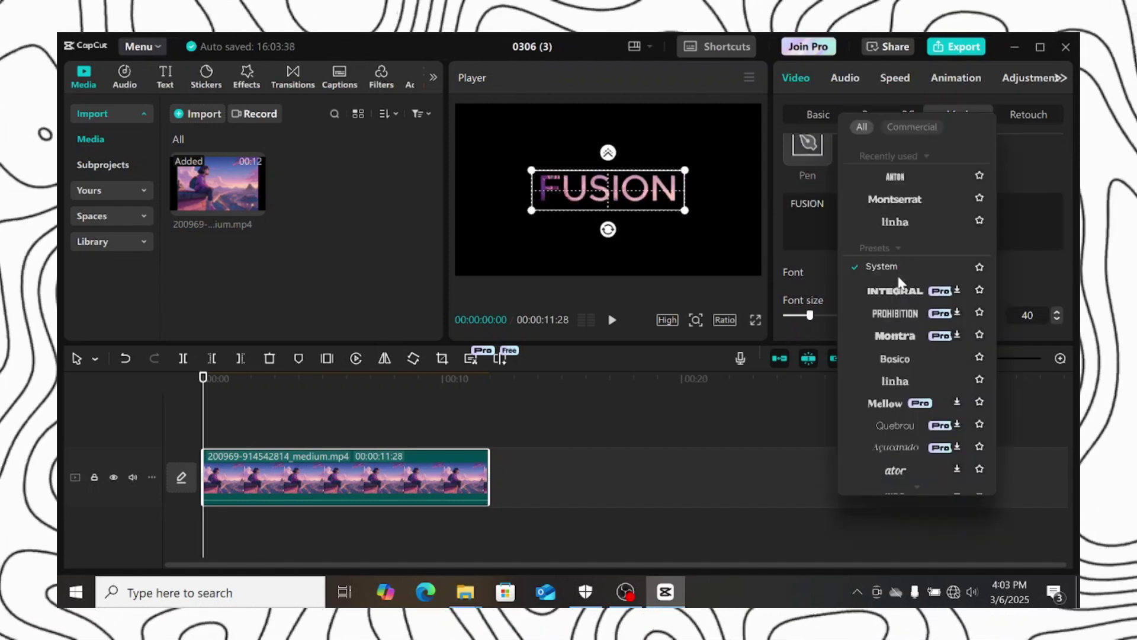
click(911, 176)
scroll(865, 266, down, 2)
drag(811, 258, 883, 258)
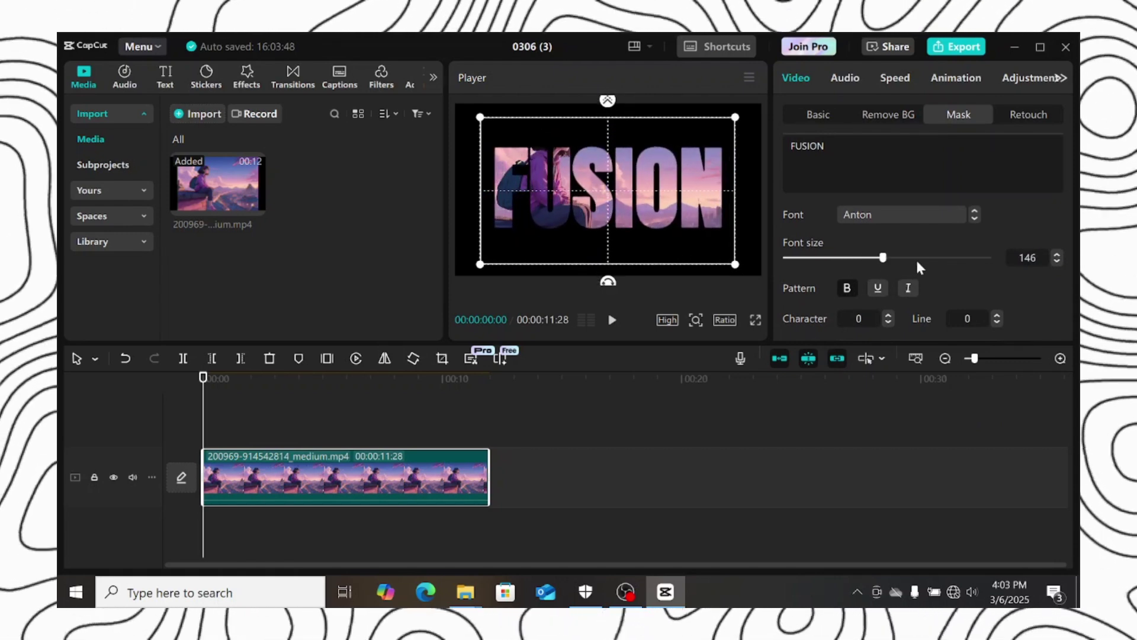
Step: Toggle Reverse on the FUSION text mask and then back off
scroll(915, 258, down, 1)
scroll(916, 263, down, 2)
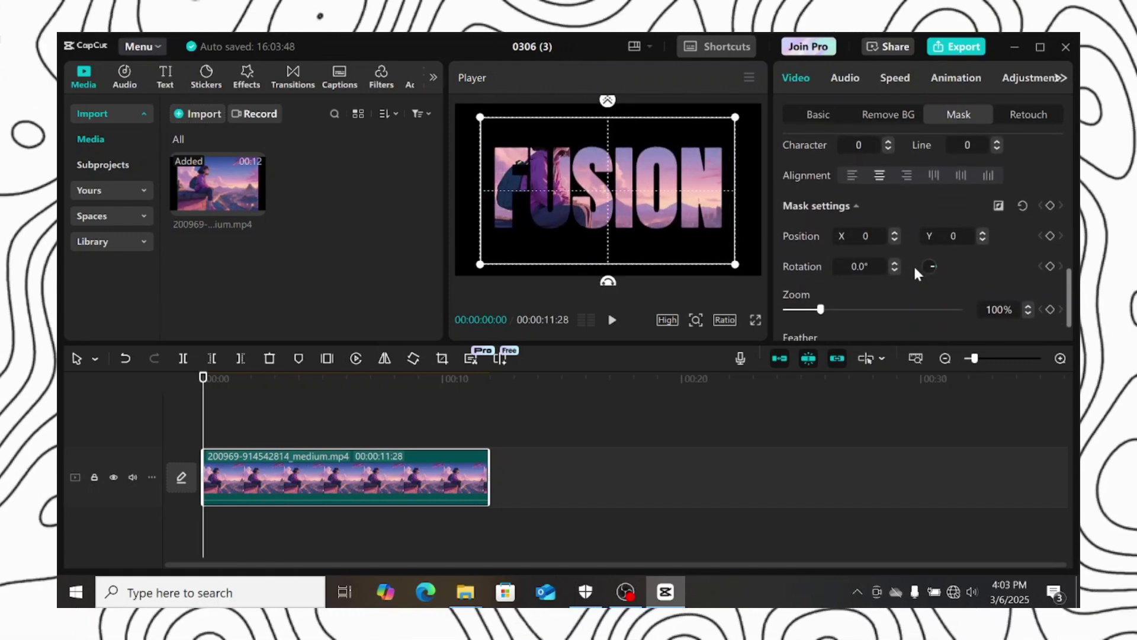
click(999, 207)
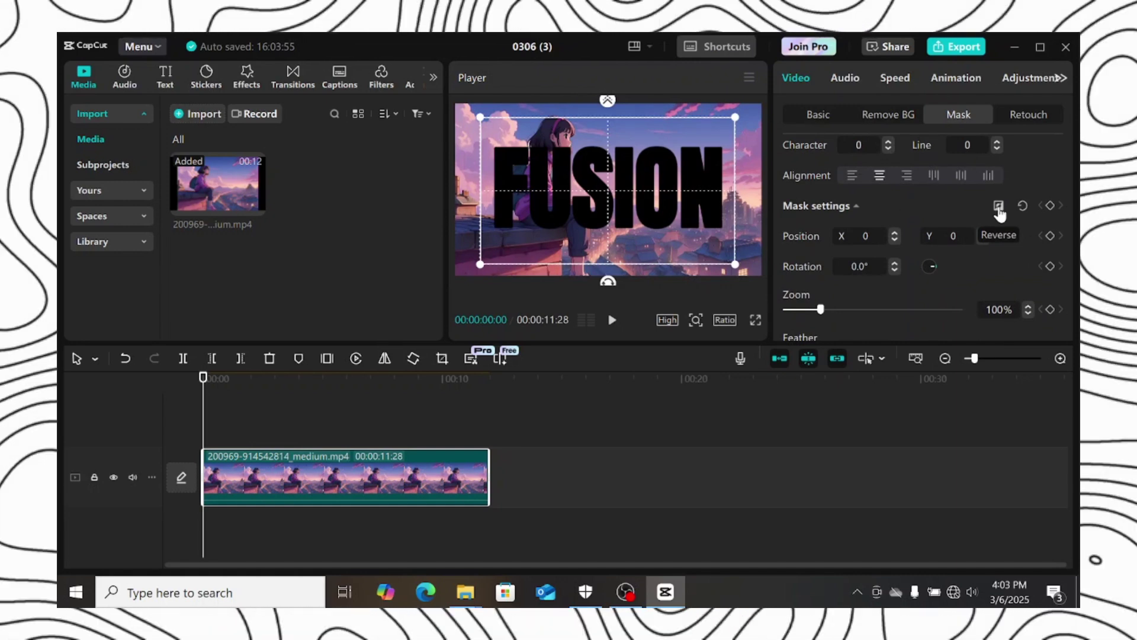
click(999, 207)
Step: Turn on a solid colour canvas background for the FUSION clip
scroll(877, 254, down, 1)
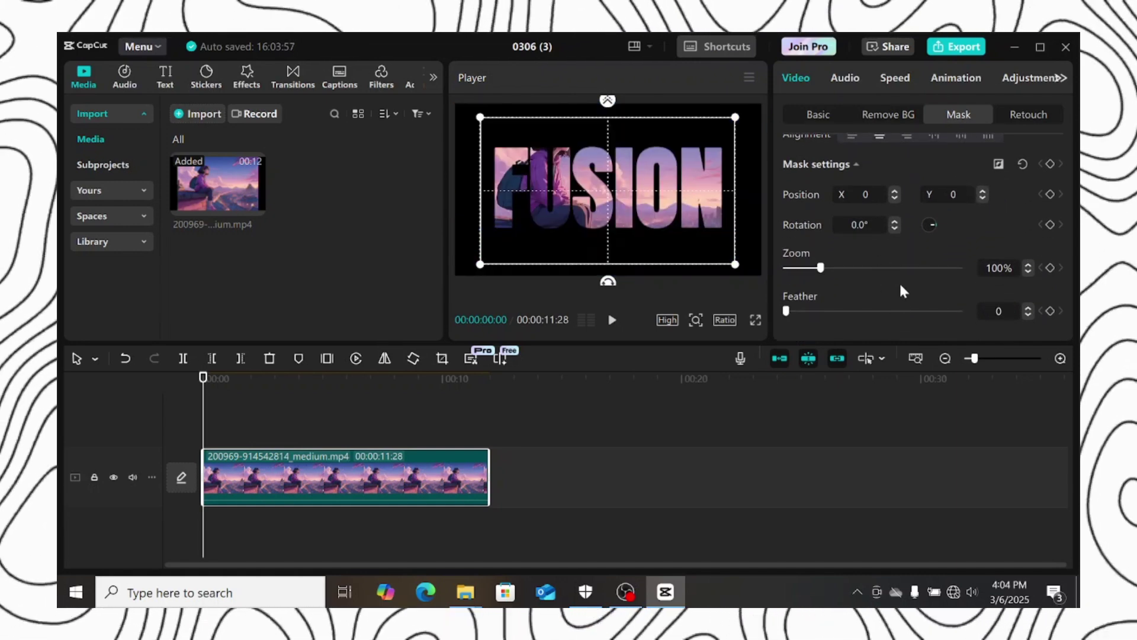
click(820, 110)
scroll(841, 178, down, 10)
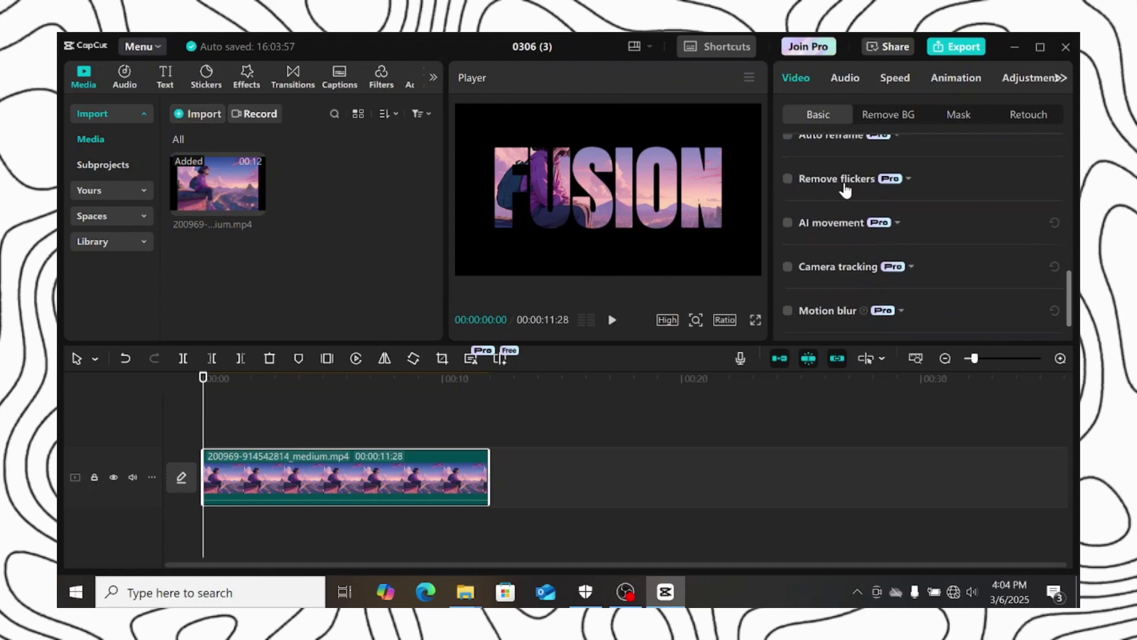
click(821, 302)
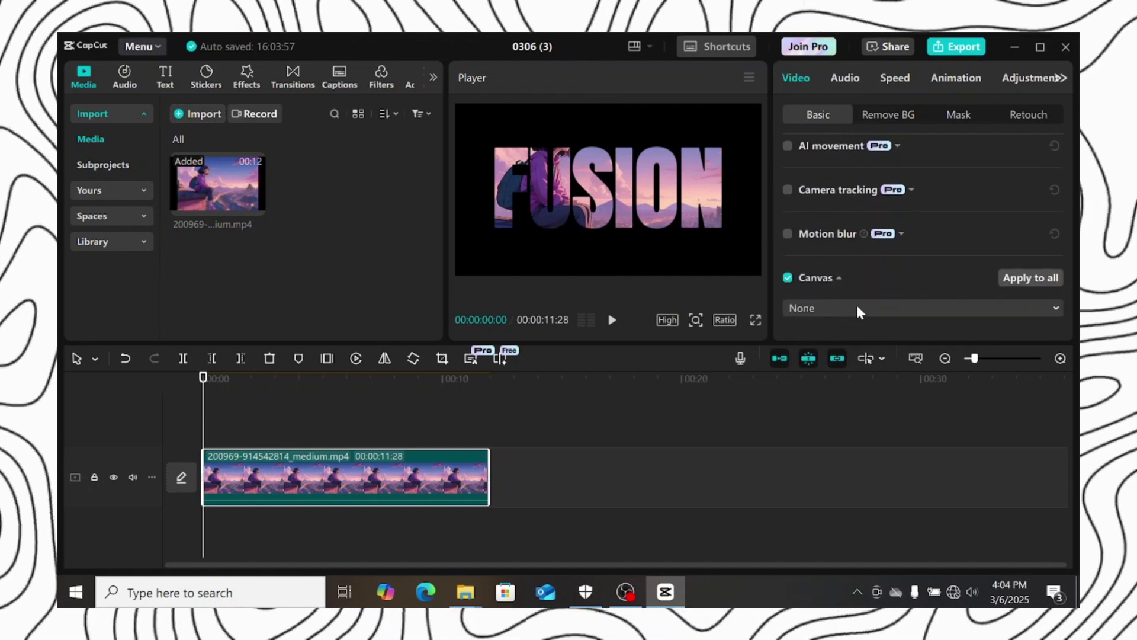
click(855, 304)
click(851, 386)
scroll(847, 288, down, 1)
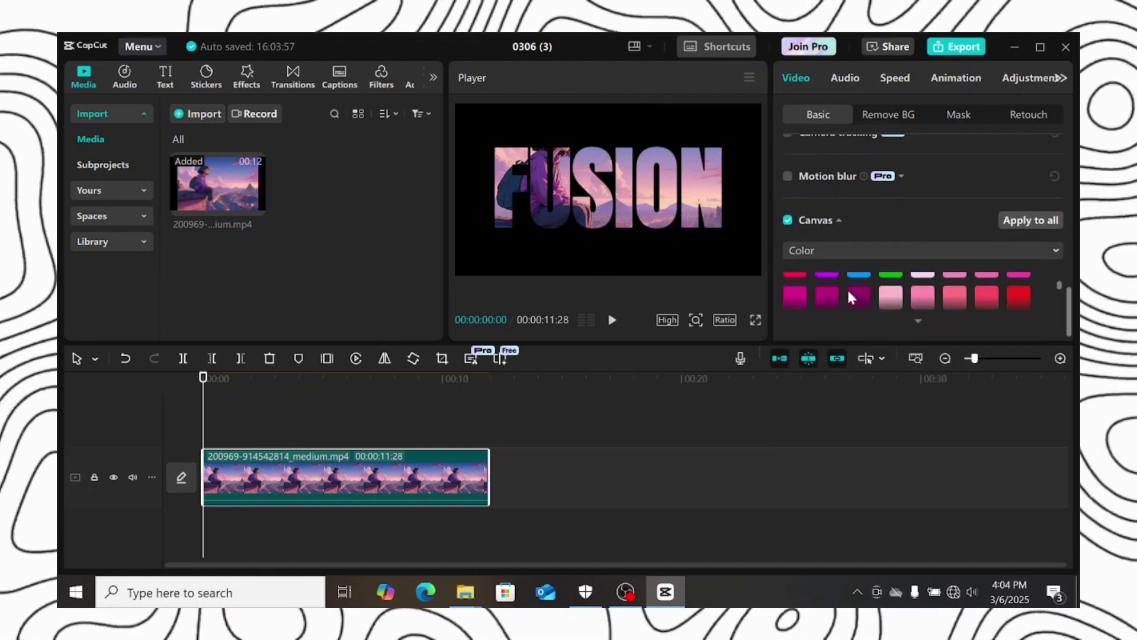
Step: Try several canvas colour swatches and settle on magenta
click(827, 283)
click(859, 283)
click(922, 284)
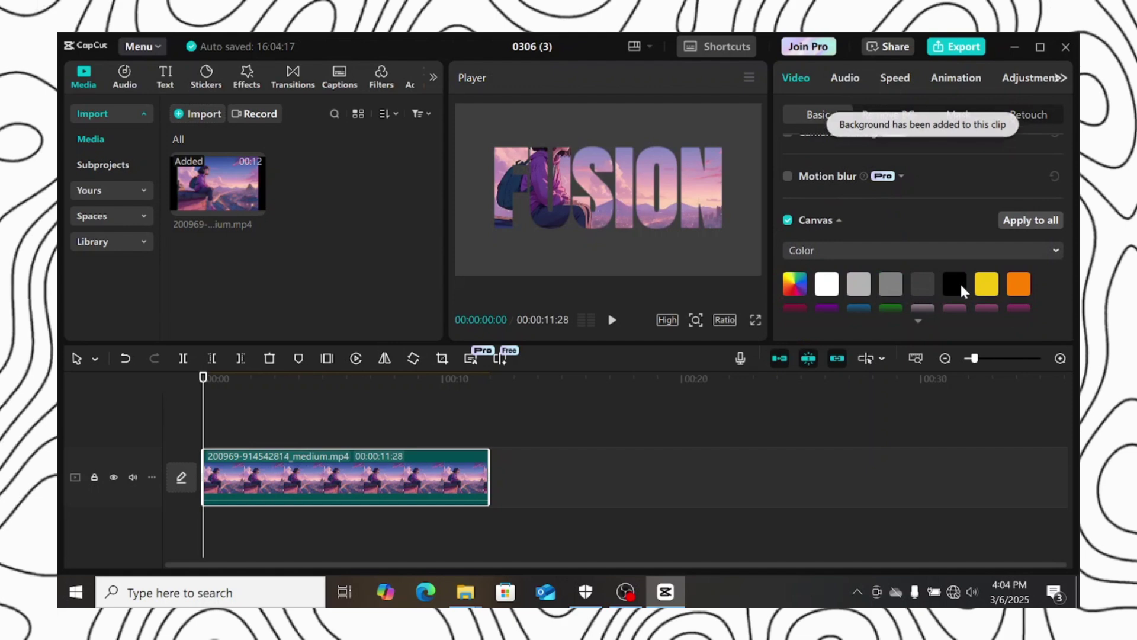
click(957, 283)
click(986, 284)
click(1018, 285)
scroll(889, 287, down, 1)
click(859, 290)
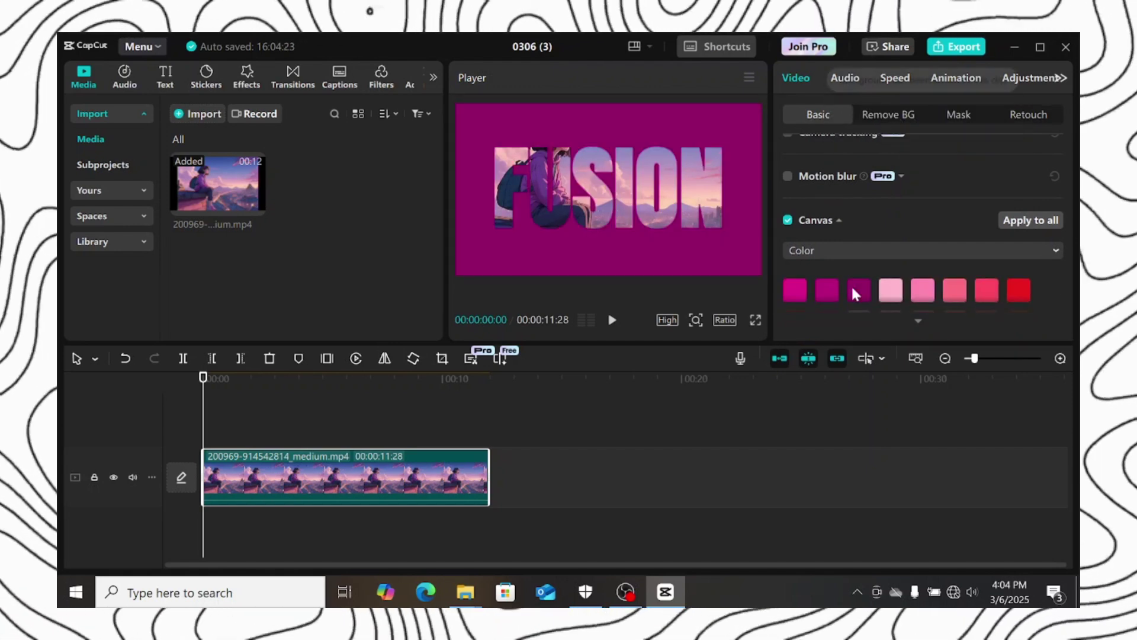
click(826, 289)
Step: Invert the FUSION text mask with Reverse, then restore it so the image fills the letters
click(958, 115)
scroll(943, 204, down, 3)
click(999, 222)
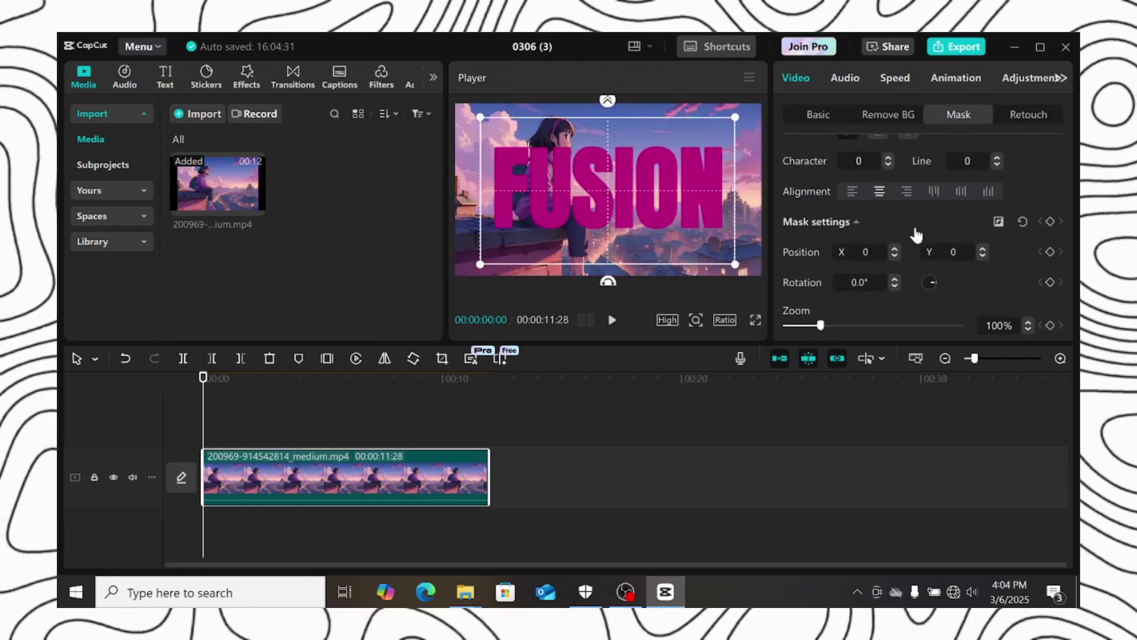
click(998, 223)
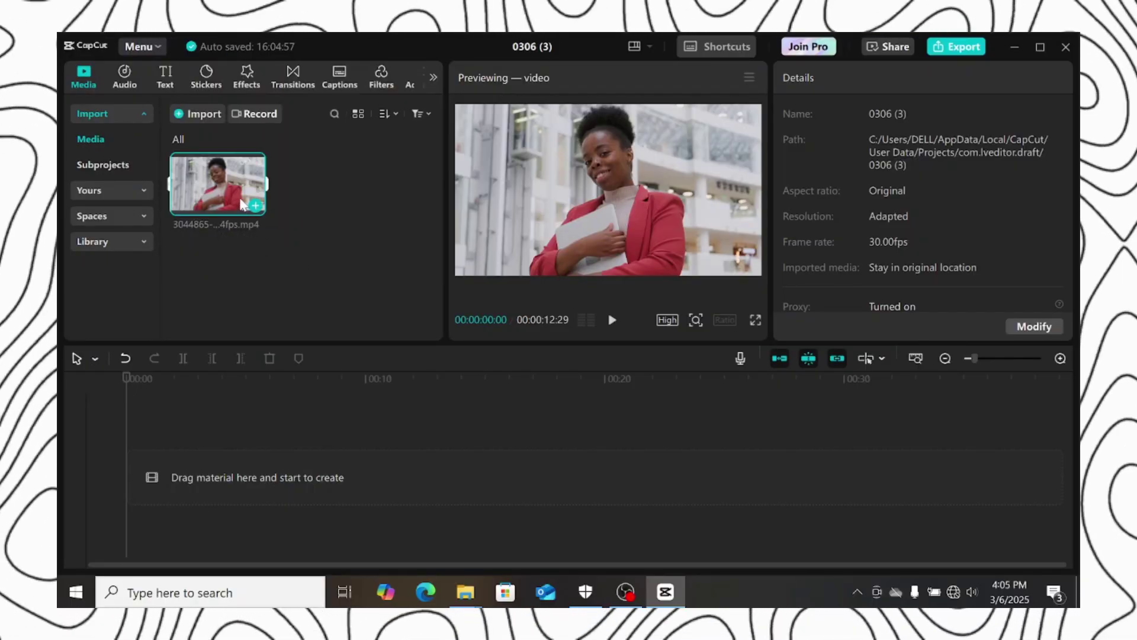
Step: Place the red-blazer clip on the timeline and apply the Lens Blur effect at strength 73
drag(243, 220, 261, 486)
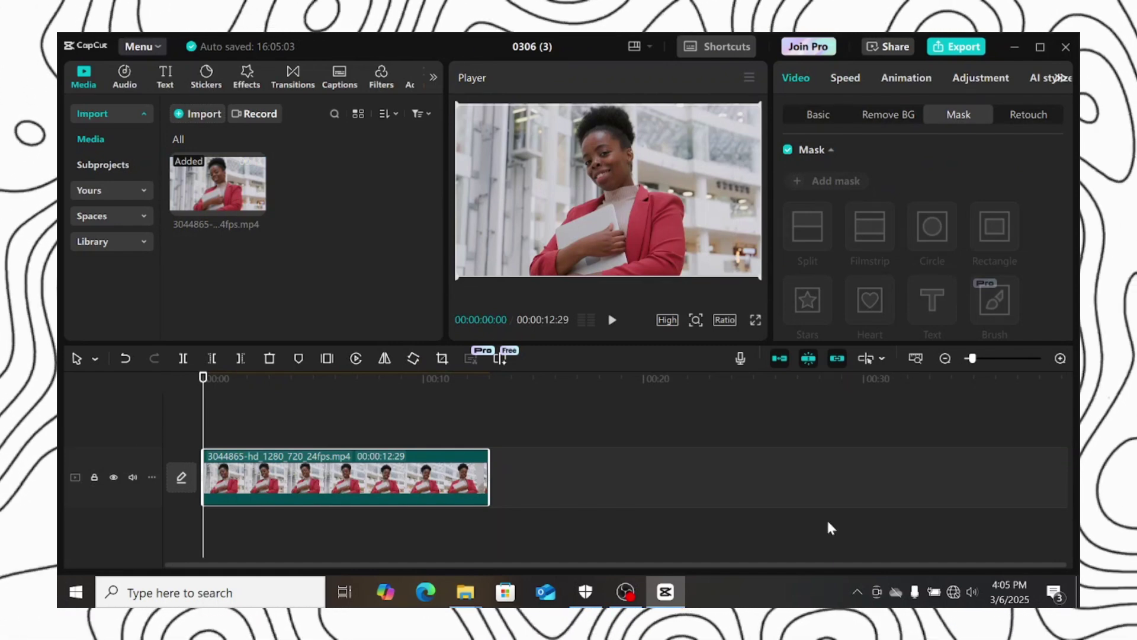
click(245, 74)
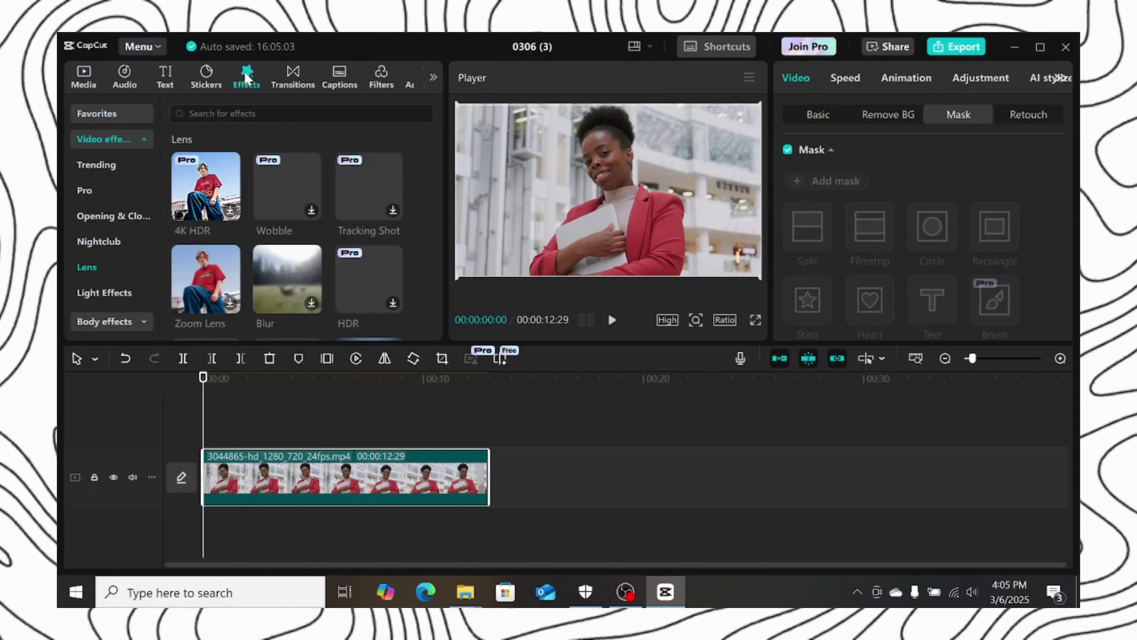
click(311, 303)
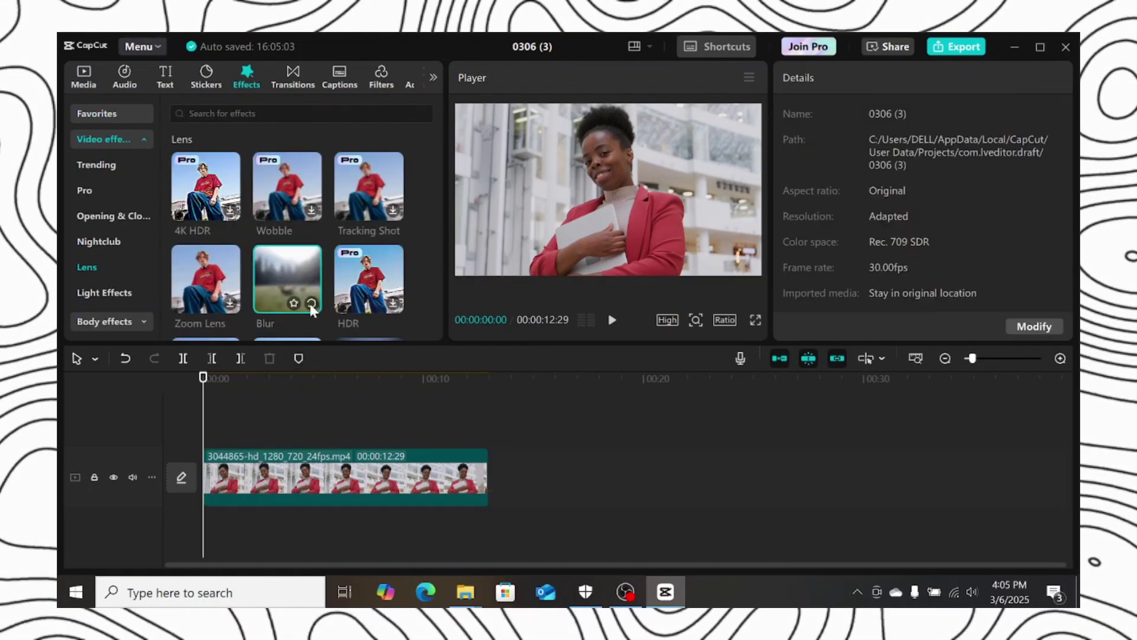
drag(300, 271, 290, 467)
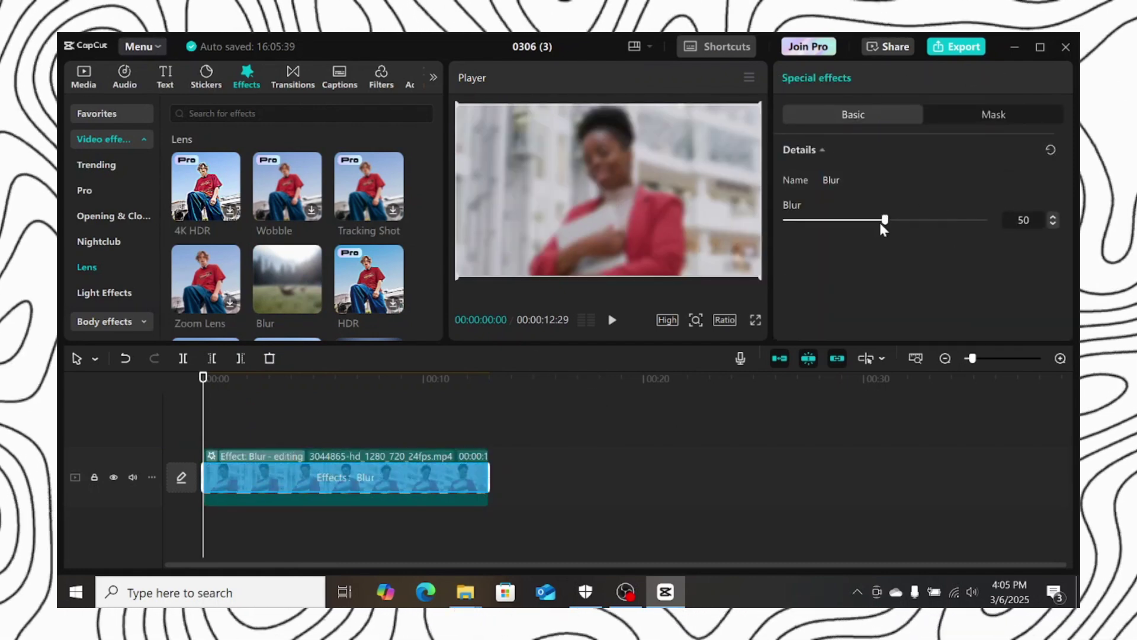
drag(883, 221, 928, 229)
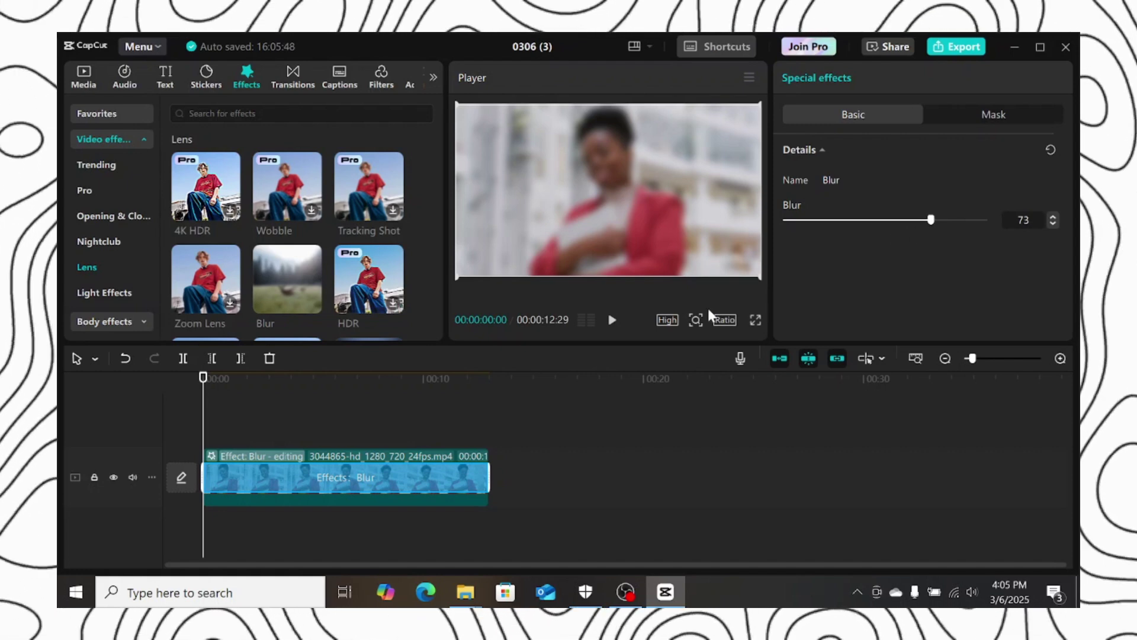
Step: Trim both ends of the Blur effect bar so the blur covers only the clip's middle section
drag(200, 477, 299, 477)
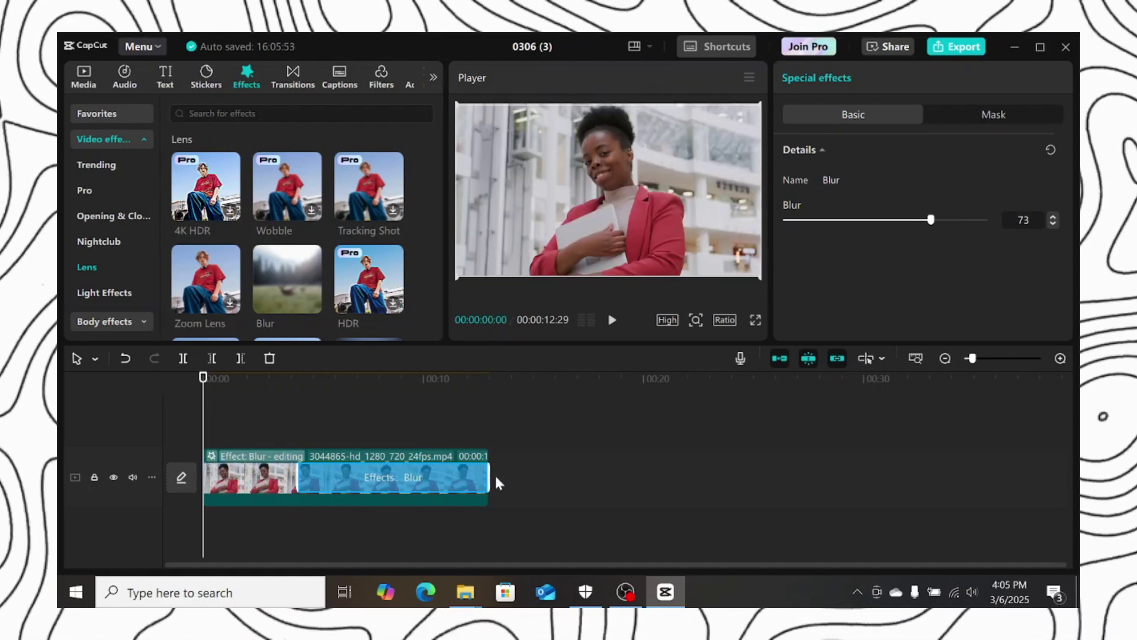
drag(489, 474, 357, 478)
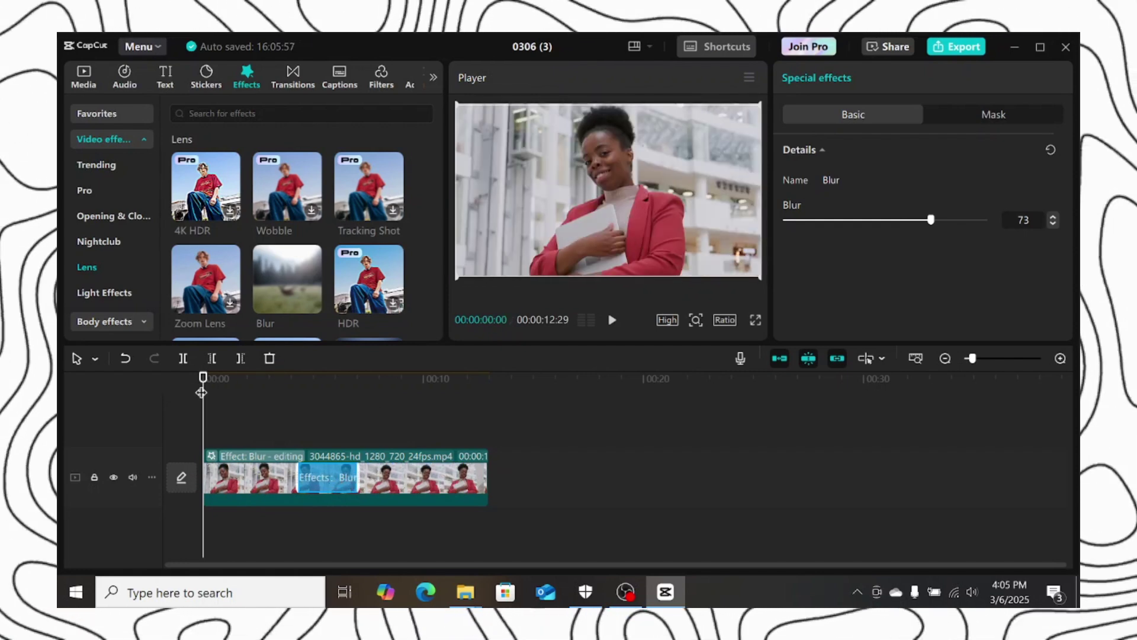
click(290, 407)
drag(299, 407, 328, 486)
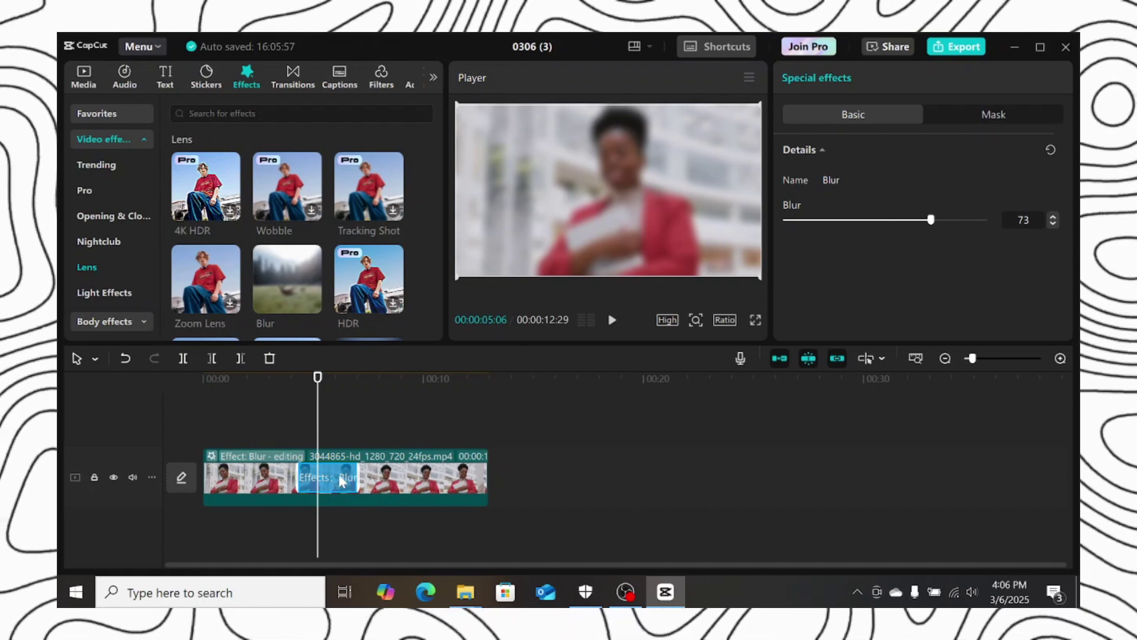
drag(358, 477, 378, 478)
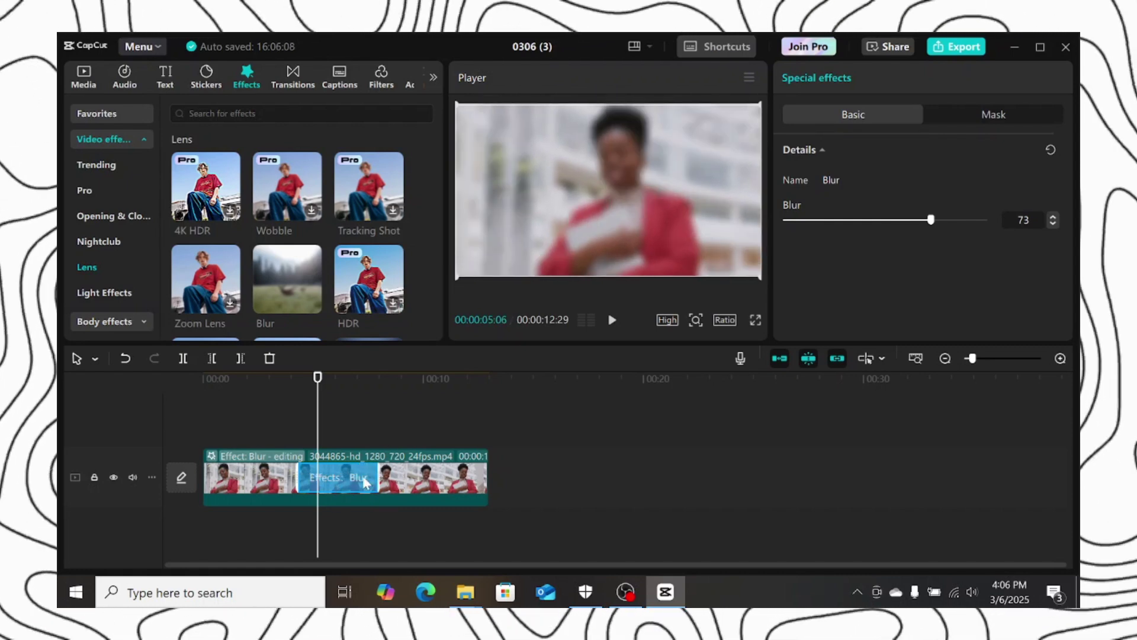
Step: Inspect the Blur effect's Mask tab, then the clip's Basic properties and its Blur effect settings
click(959, 111)
scroll(931, 209, down, 1)
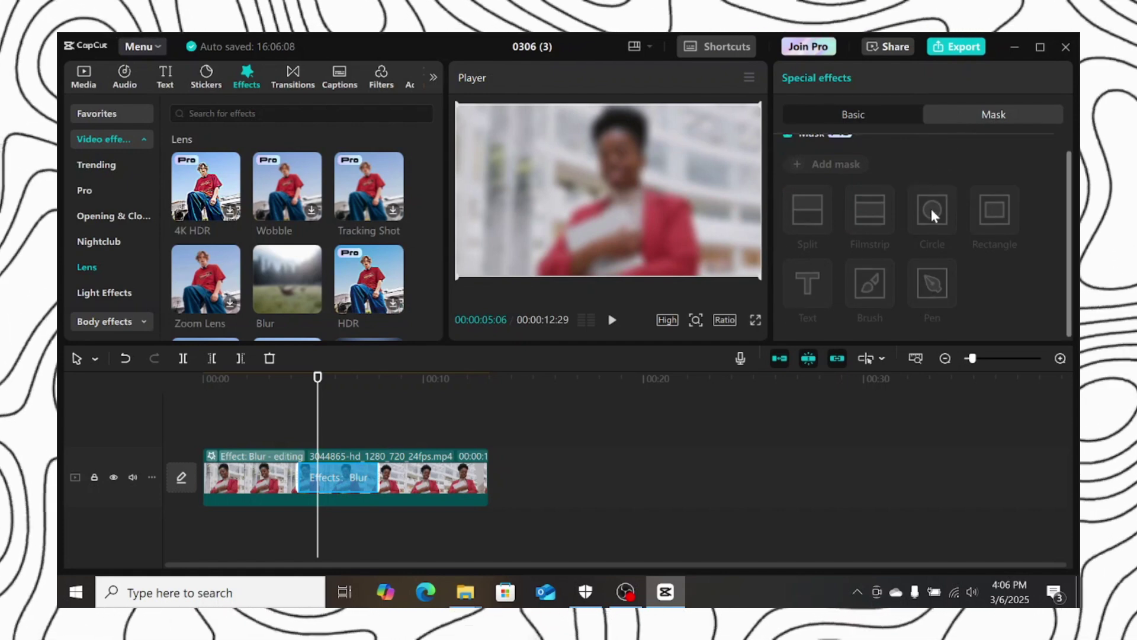
scroll(867, 230, up, 1)
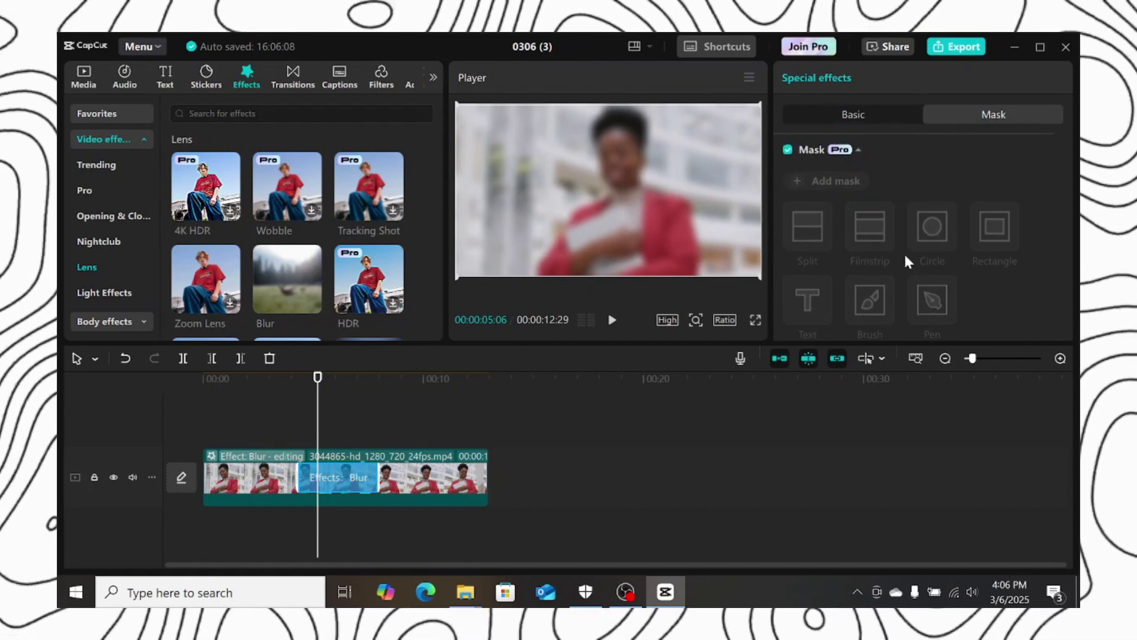
click(877, 112)
click(415, 472)
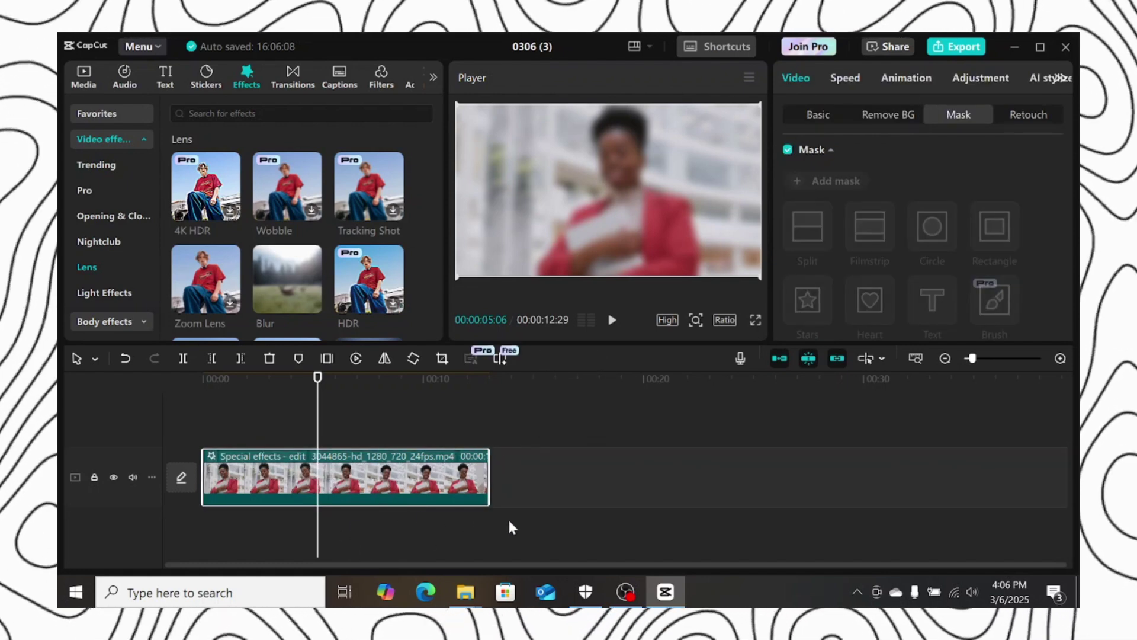
click(819, 114)
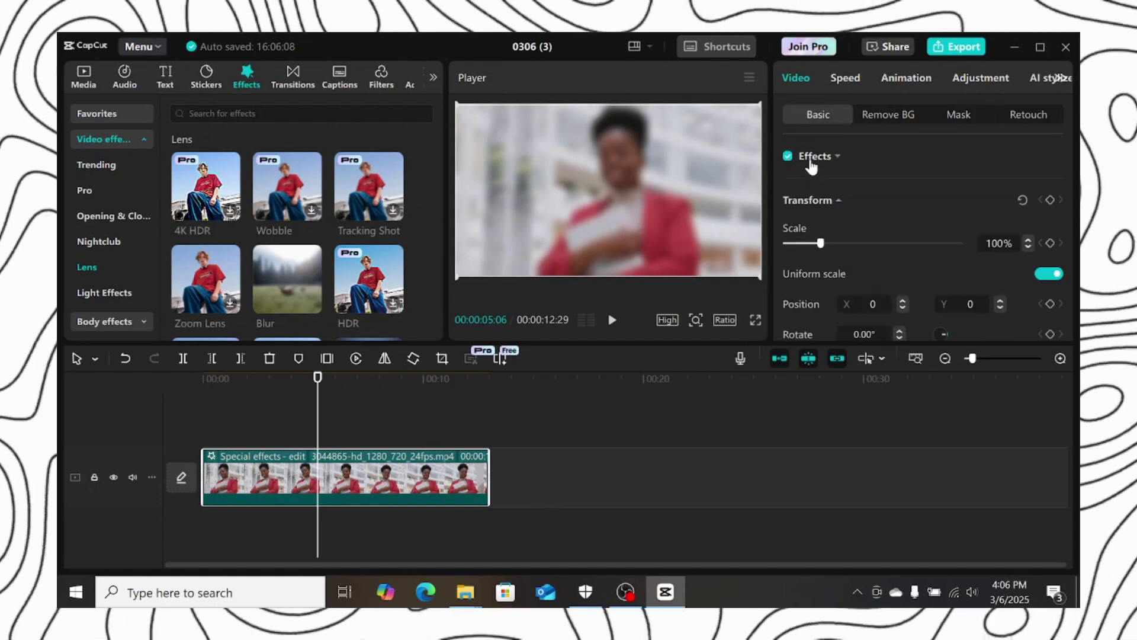
click(829, 157)
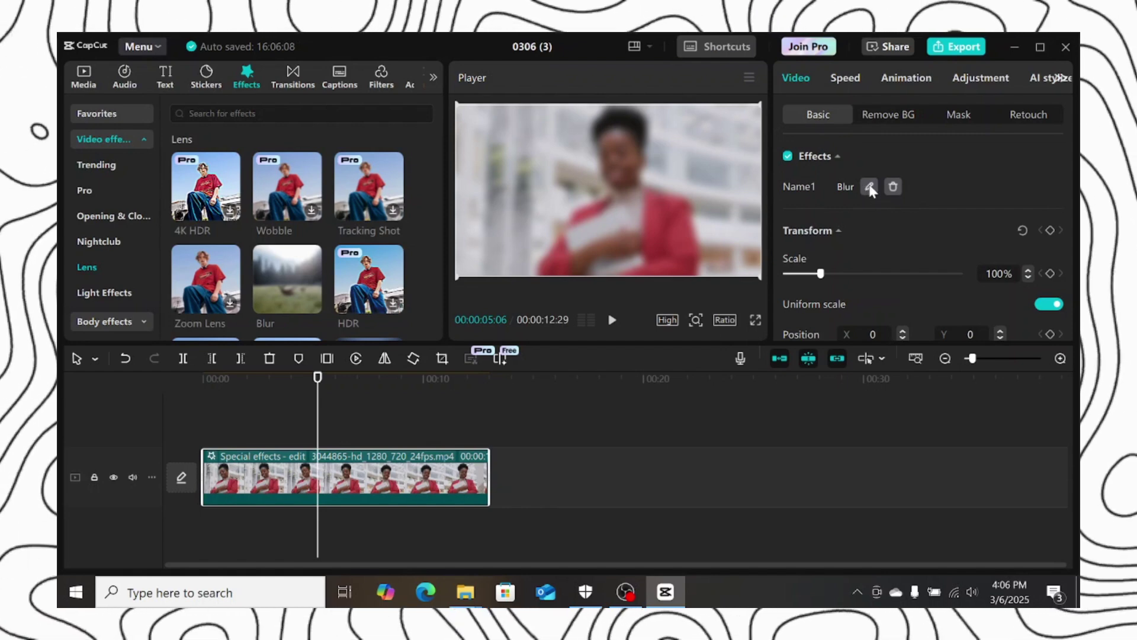
click(870, 187)
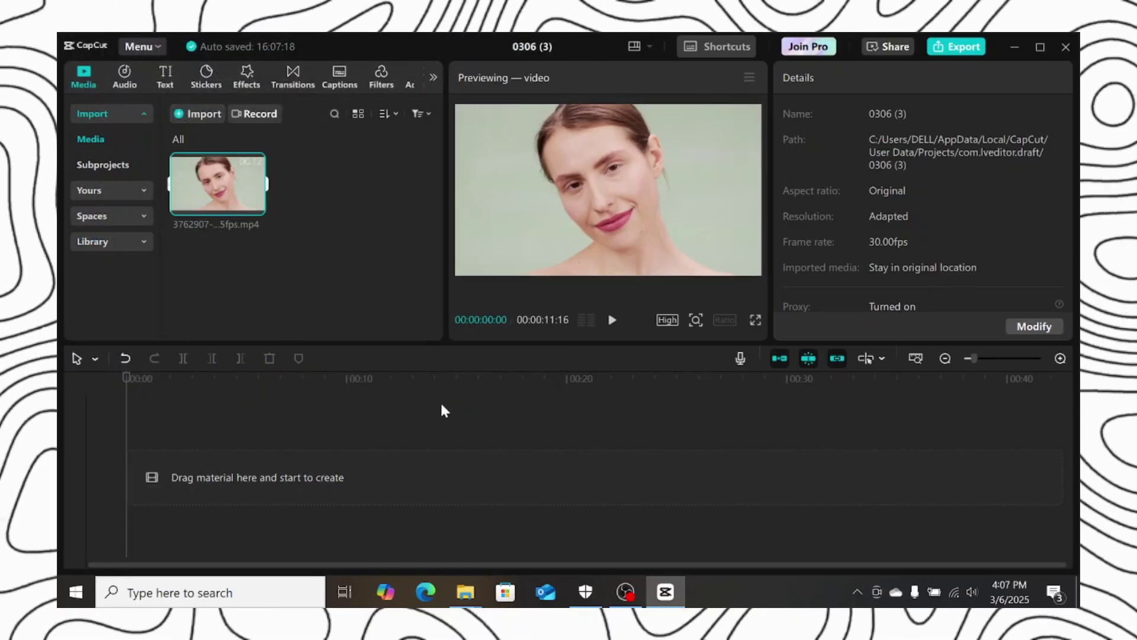
Step: Place the portrait clip on the timeline and add a Brush mask to it
drag(197, 182, 209, 468)
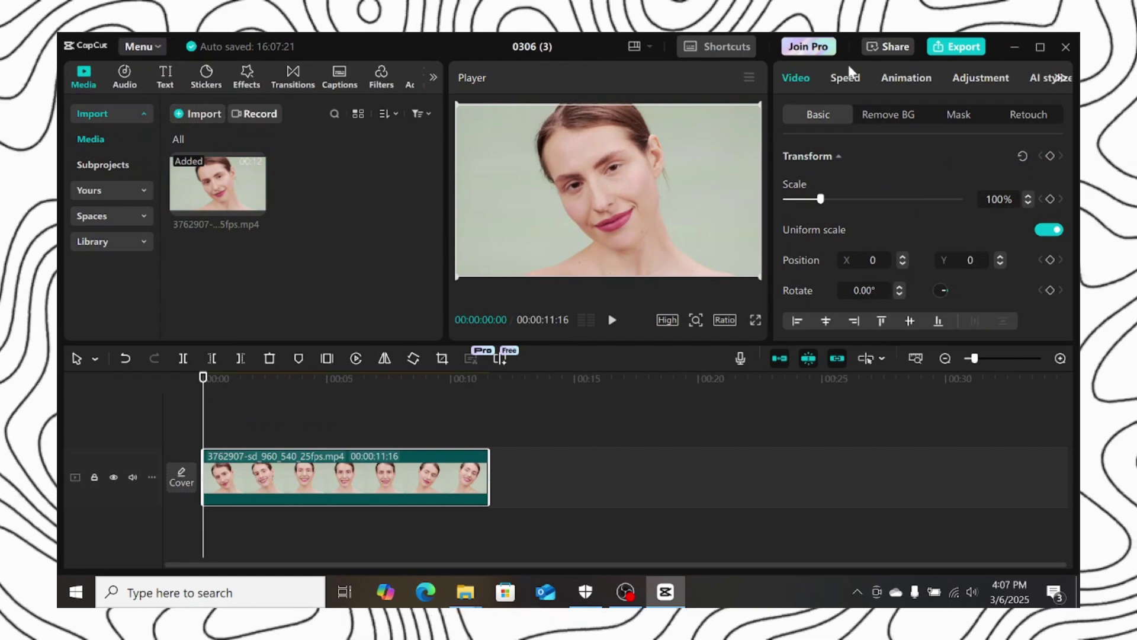
click(958, 114)
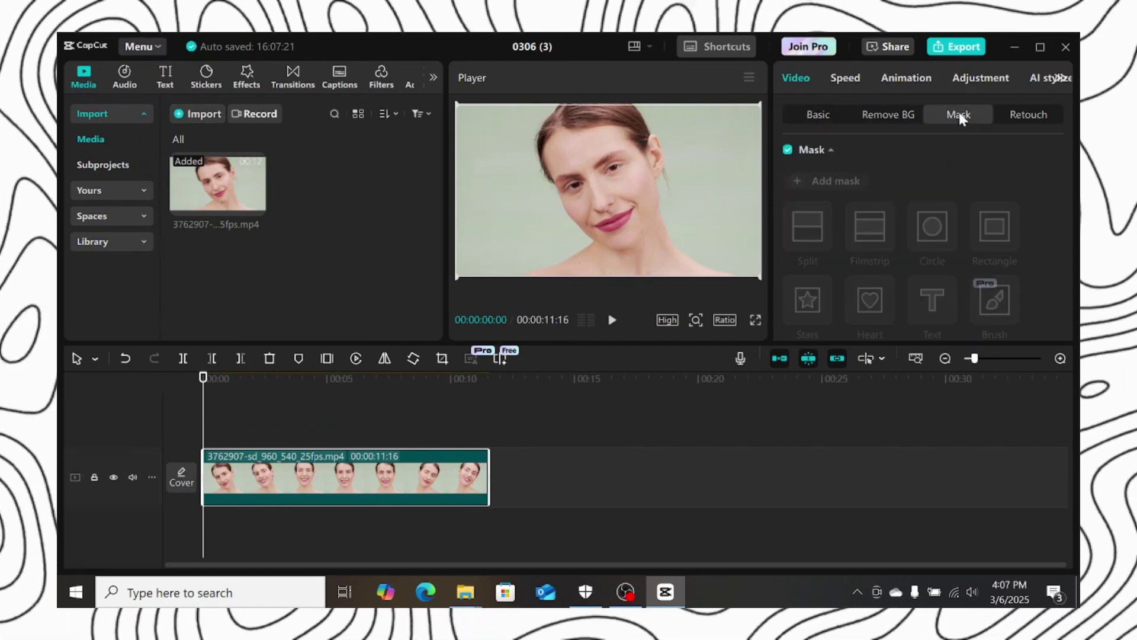
click(836, 180)
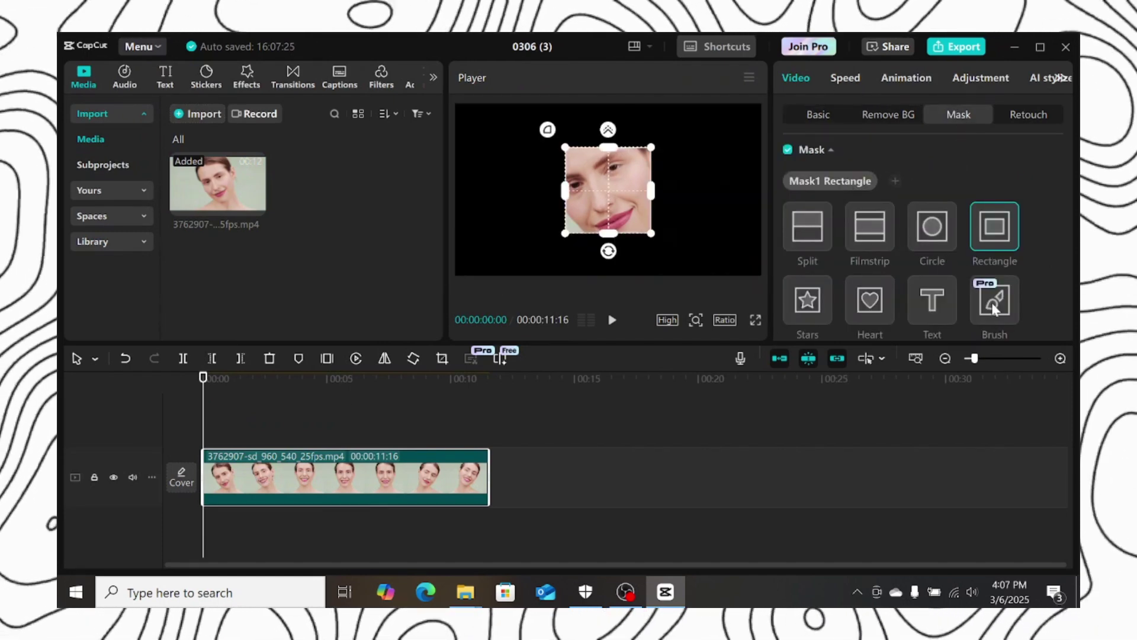
click(994, 304)
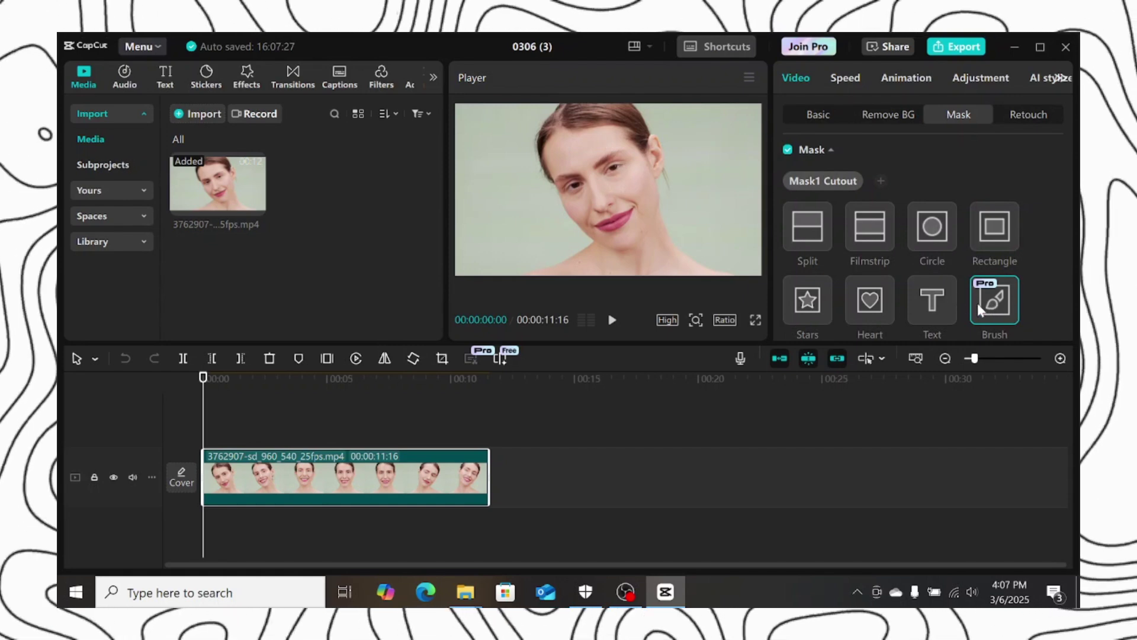
Step: Set the mask brush size to 46 and paint over the woman with the quick brush
scroll(974, 287, down, 5)
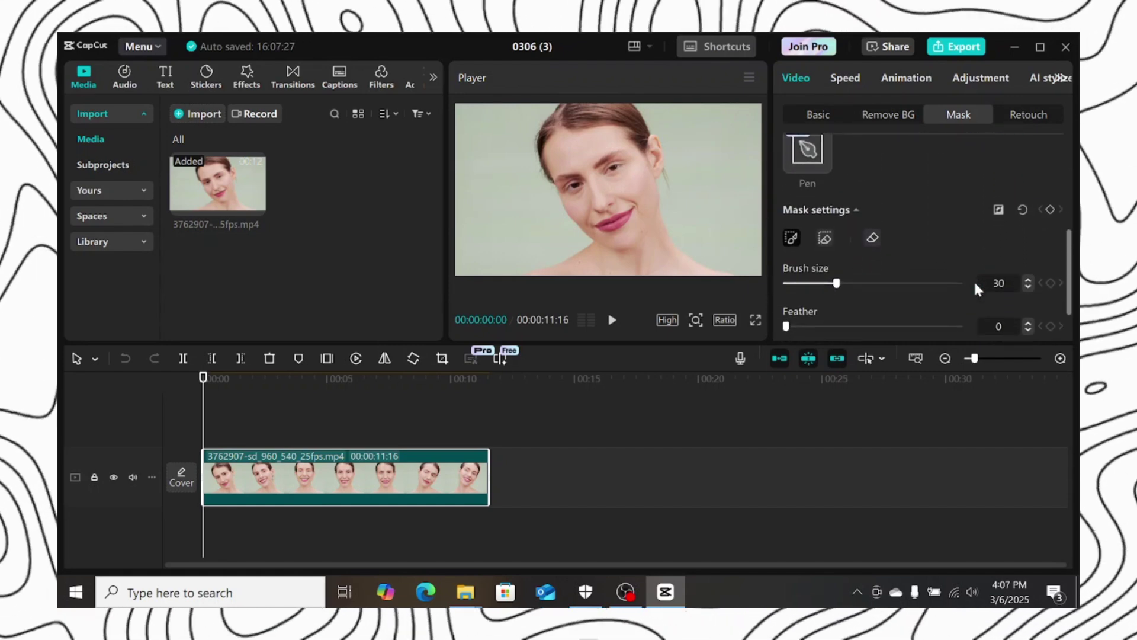
drag(837, 283, 863, 286)
drag(786, 326, 795, 326)
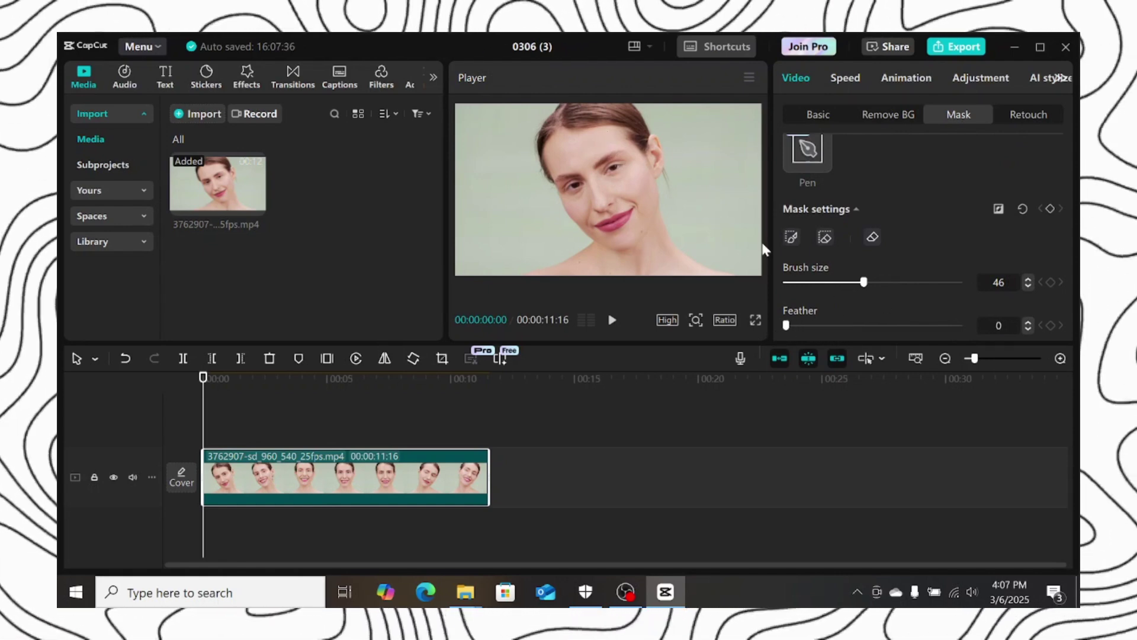
click(791, 235)
mouse_move(610, 125)
mouse_down()
mouse_move(652, 237)
mouse_move(620, 128)
mouse_up()
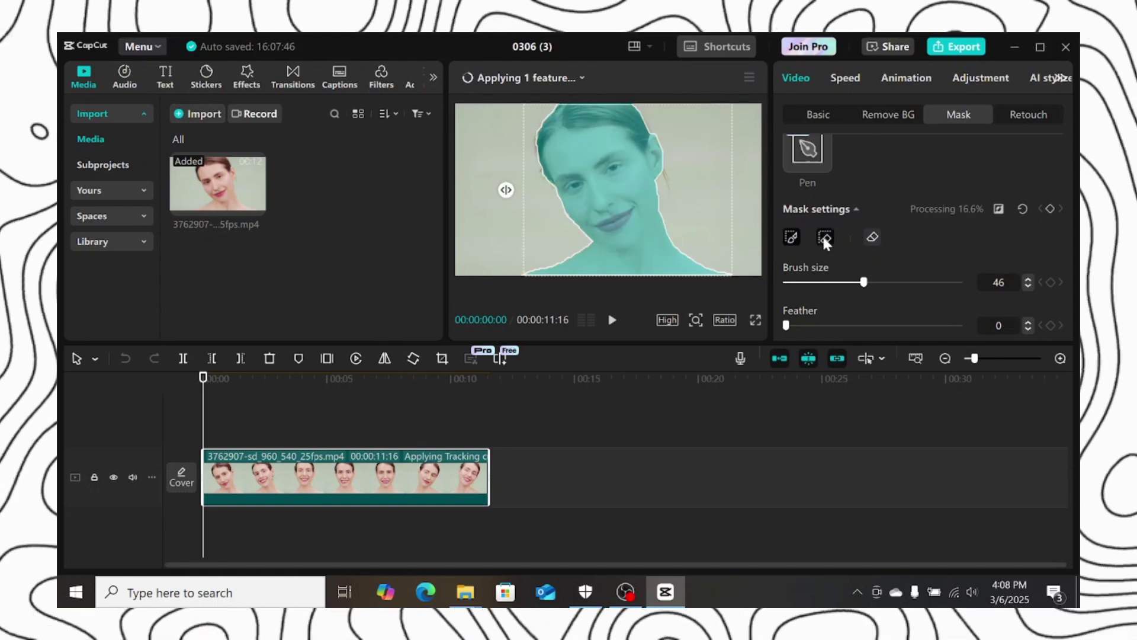
Step: Toggle the mask's Reverse option on and back off so the woman stays visible
scroll(1003, 304, up, 3)
scroll(1002, 305, down, 2)
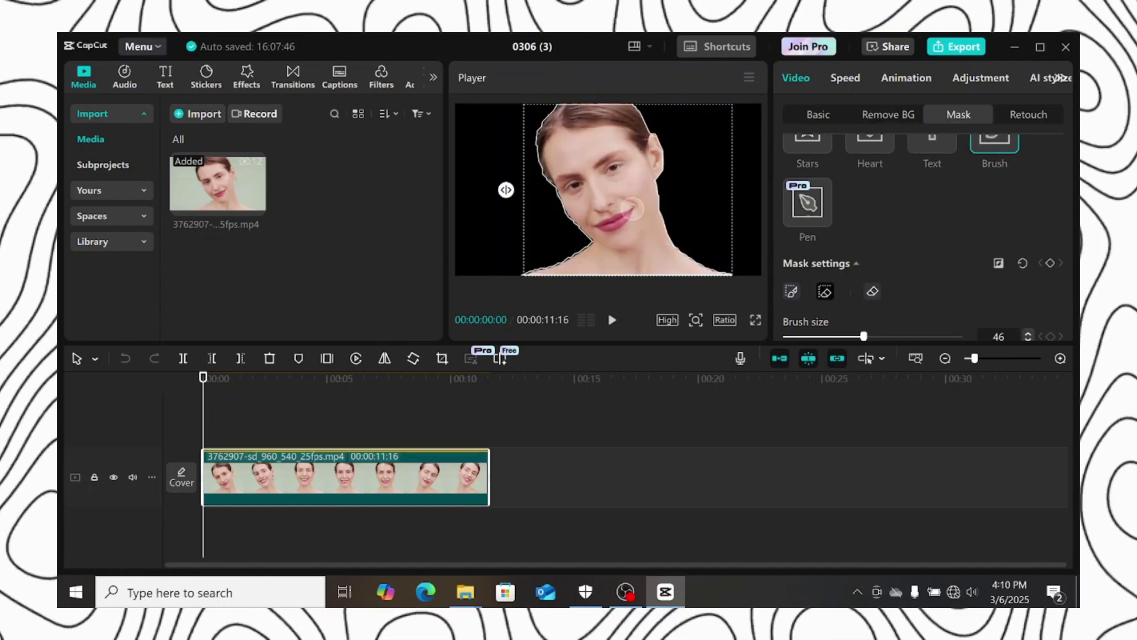
scroll(993, 263, down, 2)
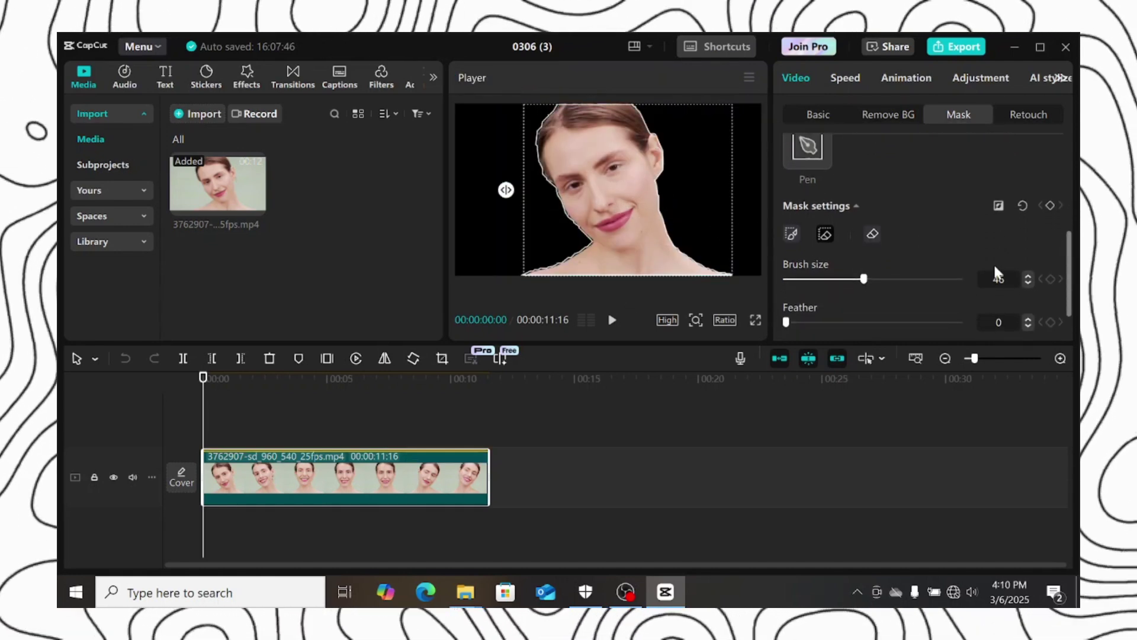
click(998, 208)
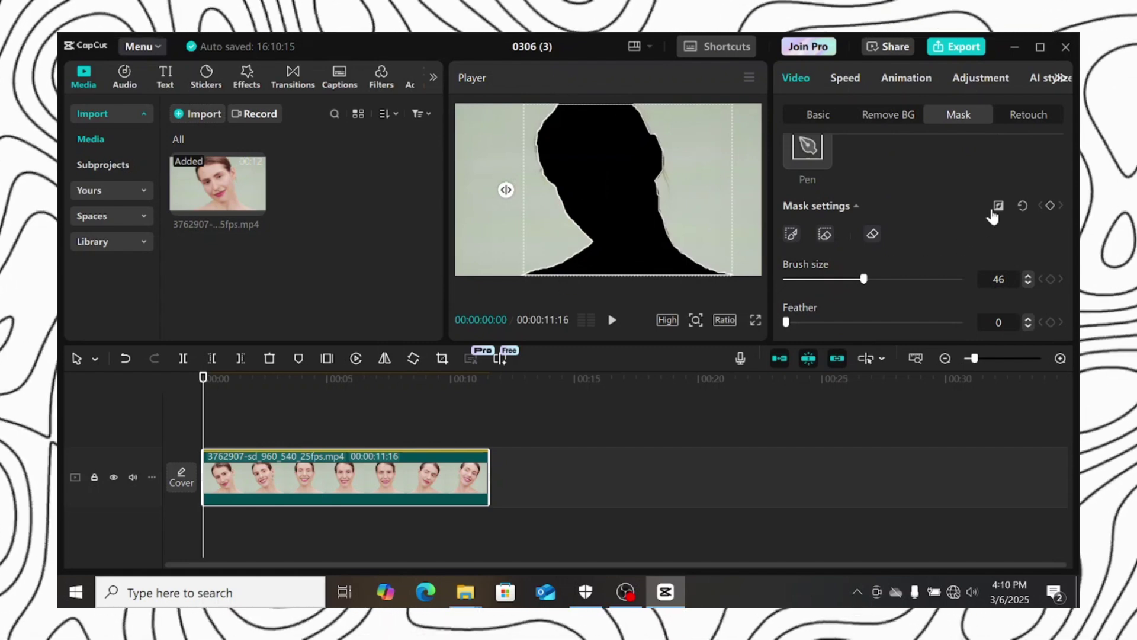
click(997, 208)
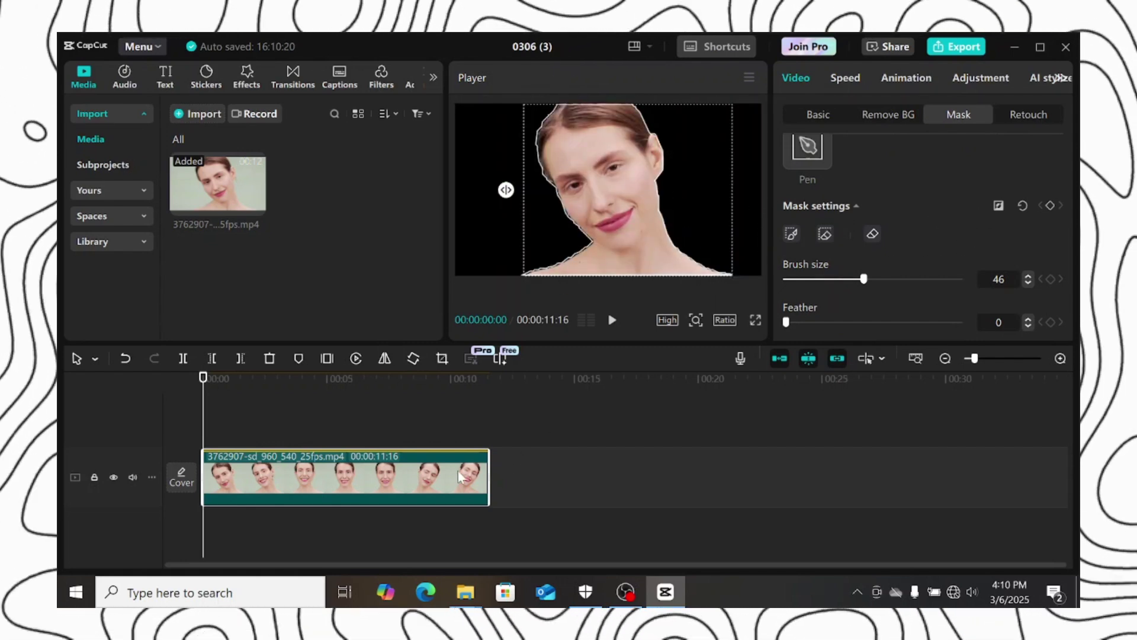
Step: Give the cutout a solid Color canvas background, picking yellow and trying a light pink swatch
click(820, 114)
scroll(823, 286, down, 5)
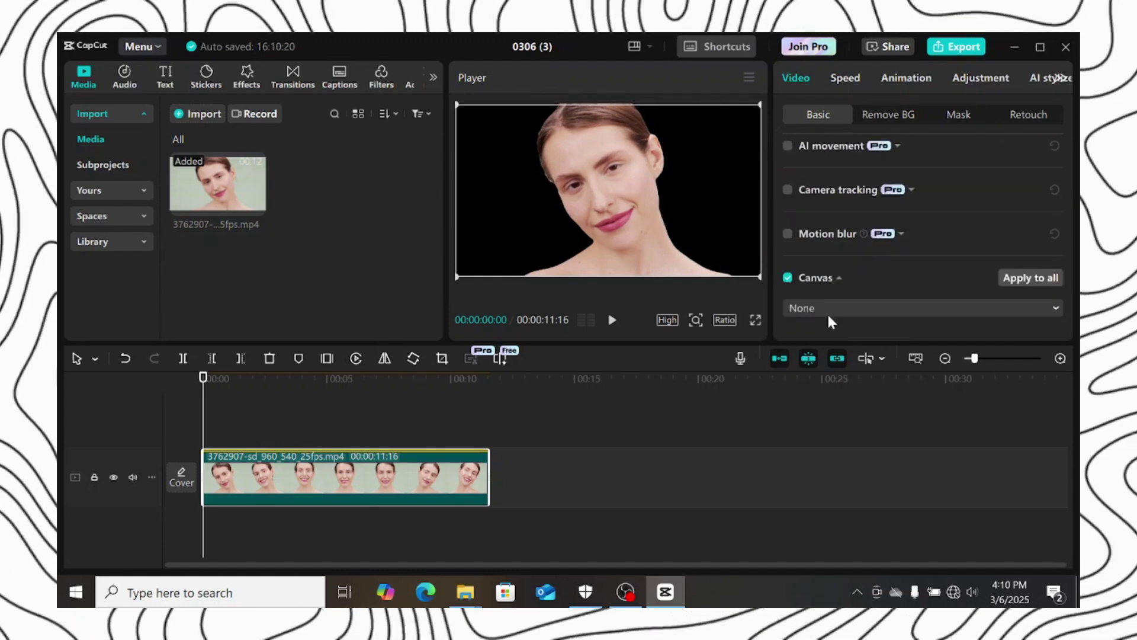
click(921, 308)
click(829, 335)
click(858, 296)
click(923, 296)
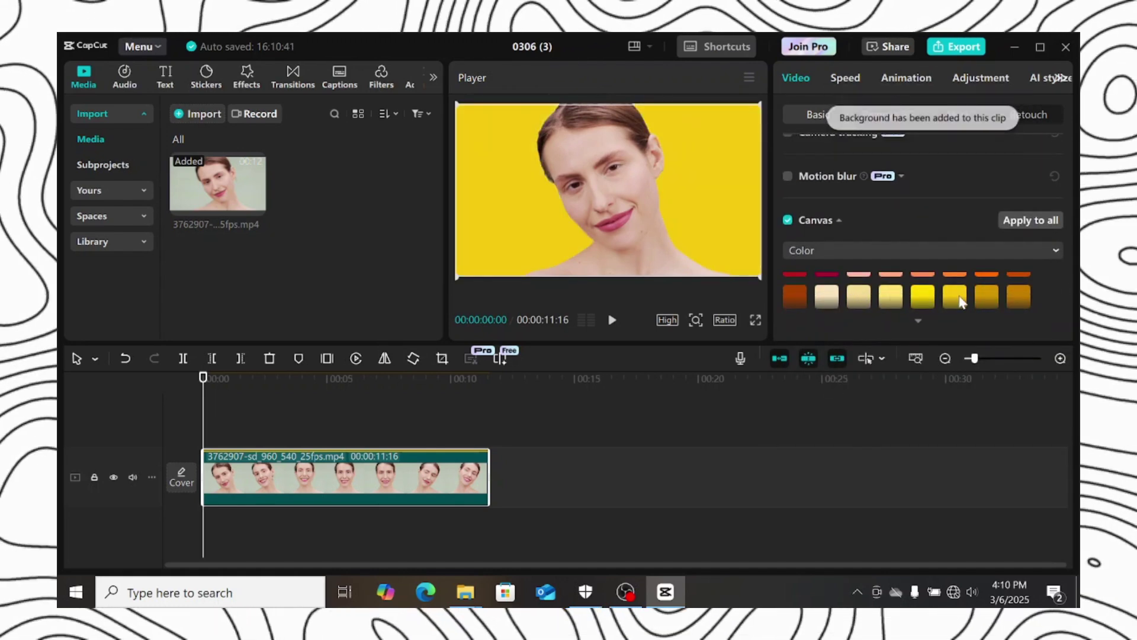
scroll(924, 306, up, 2)
click(916, 320)
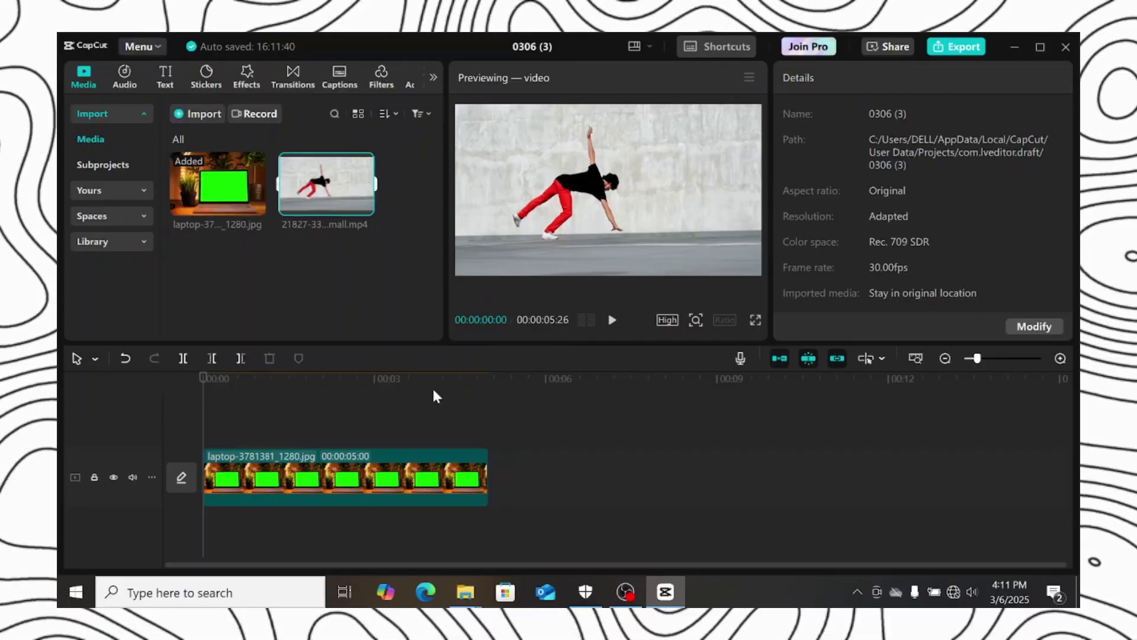
Step: Add a Pen mask to the laptop image clip
click(305, 488)
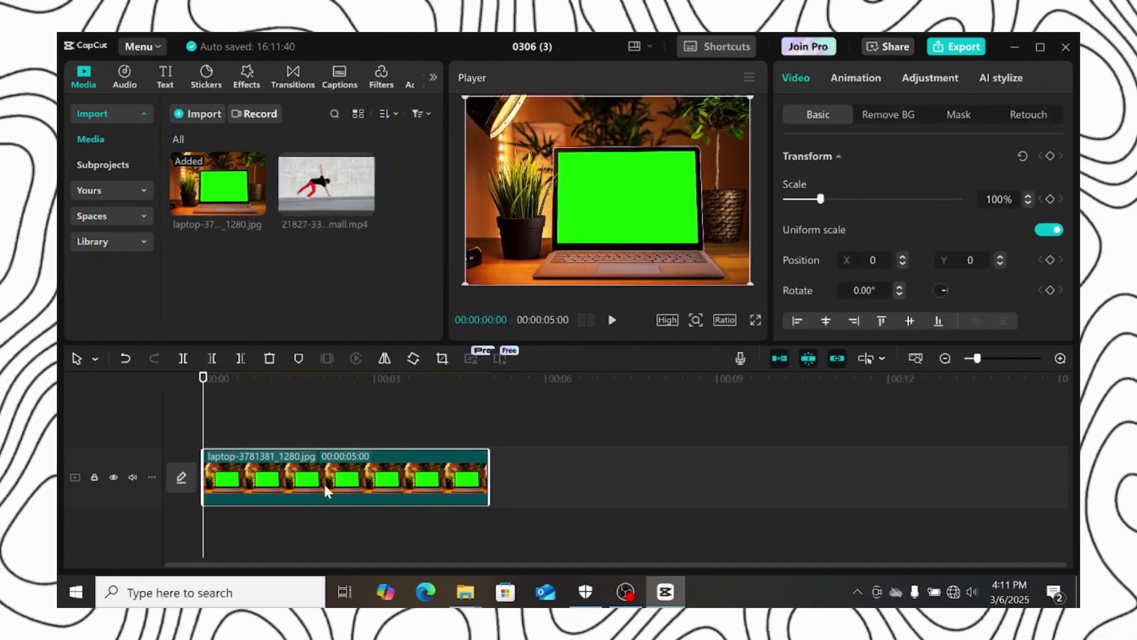
click(959, 115)
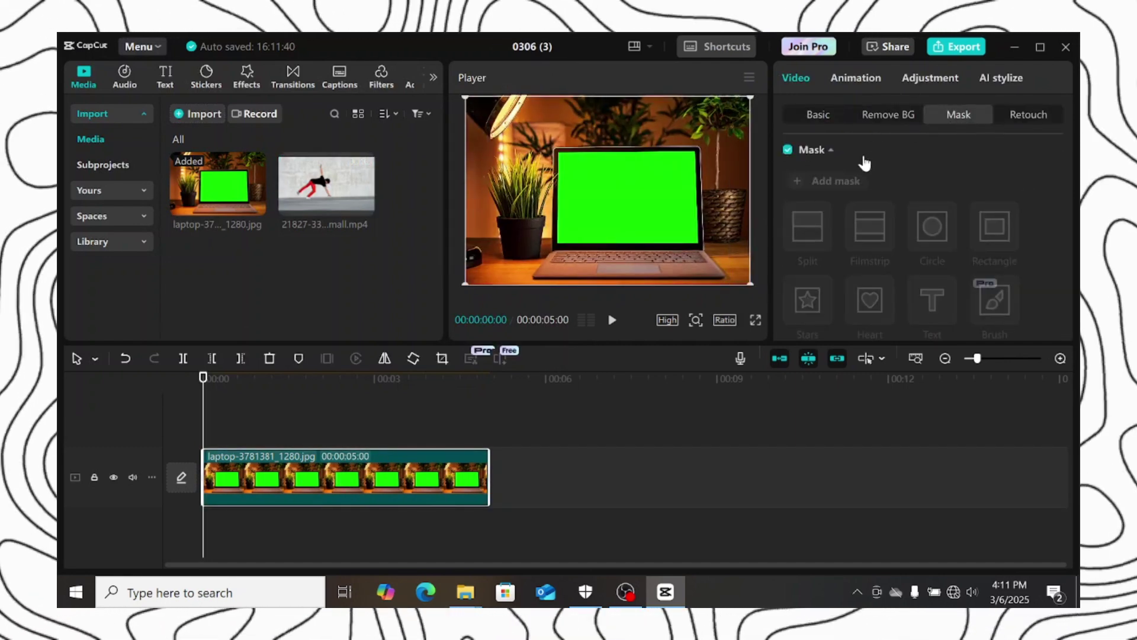
click(841, 180)
scroll(957, 234, down, 3)
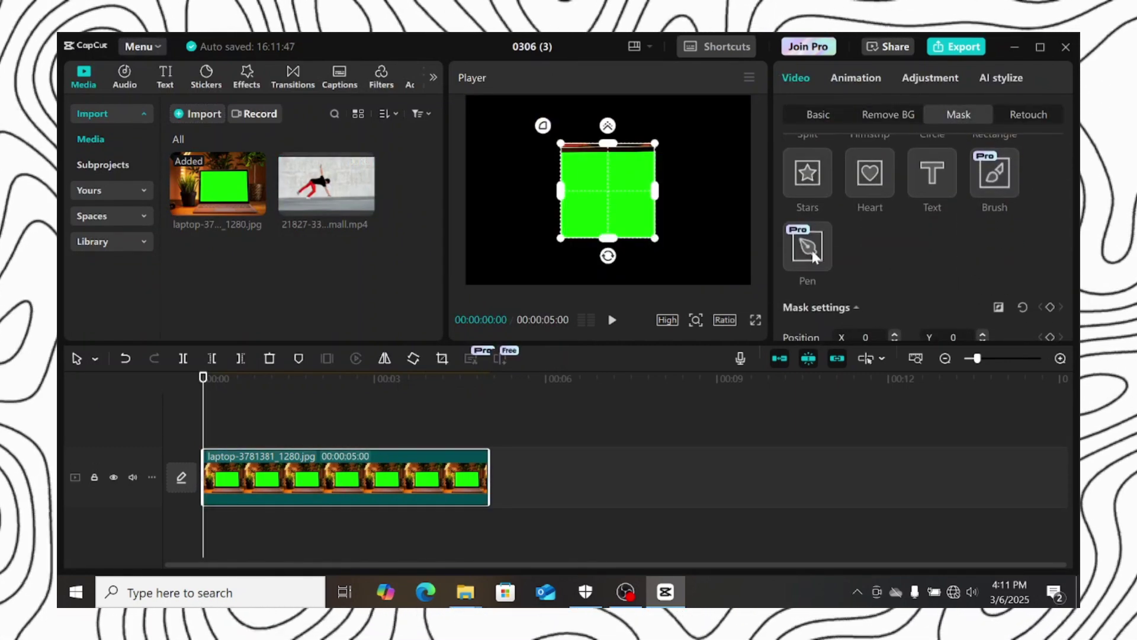
click(815, 256)
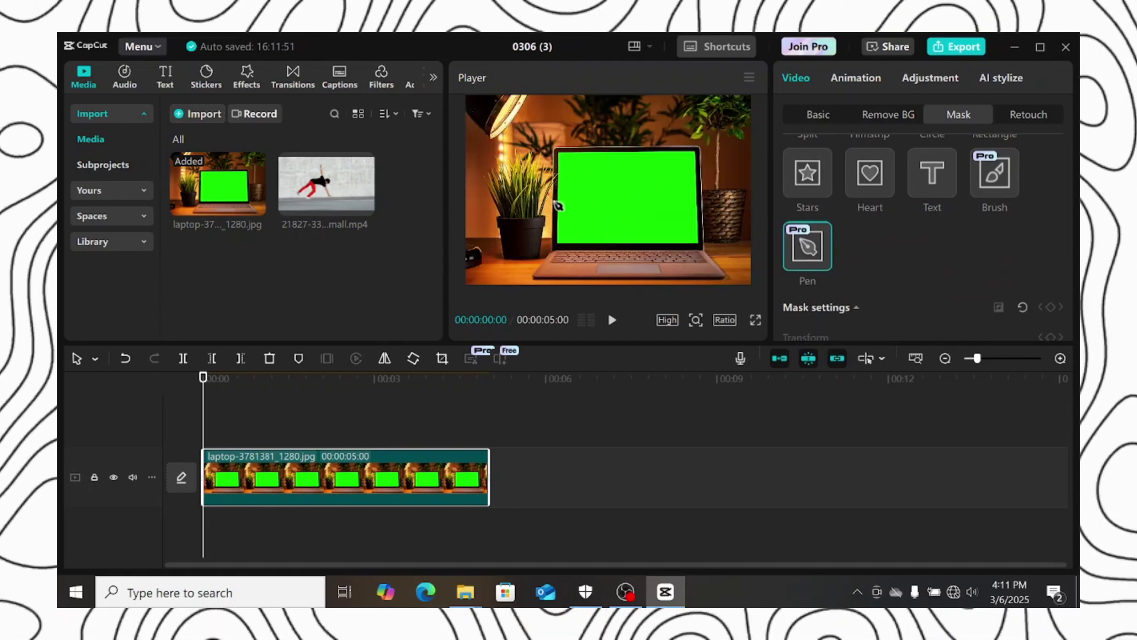
Step: Outline the laptop's green screen with a closed four-corner pen path
click(560, 153)
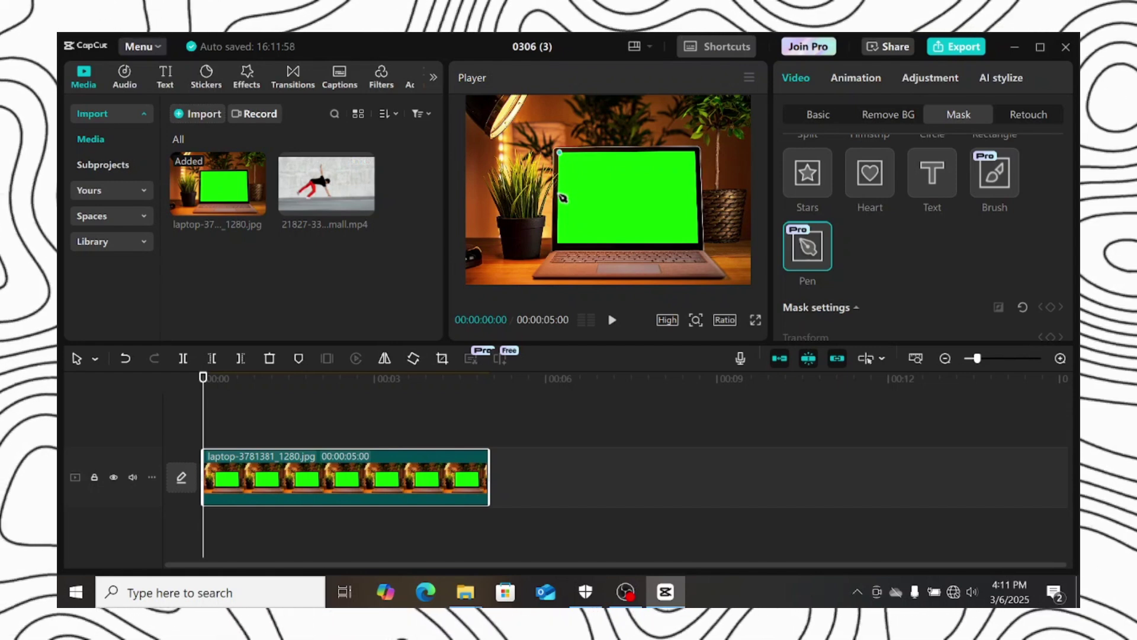
click(561, 245)
click(700, 243)
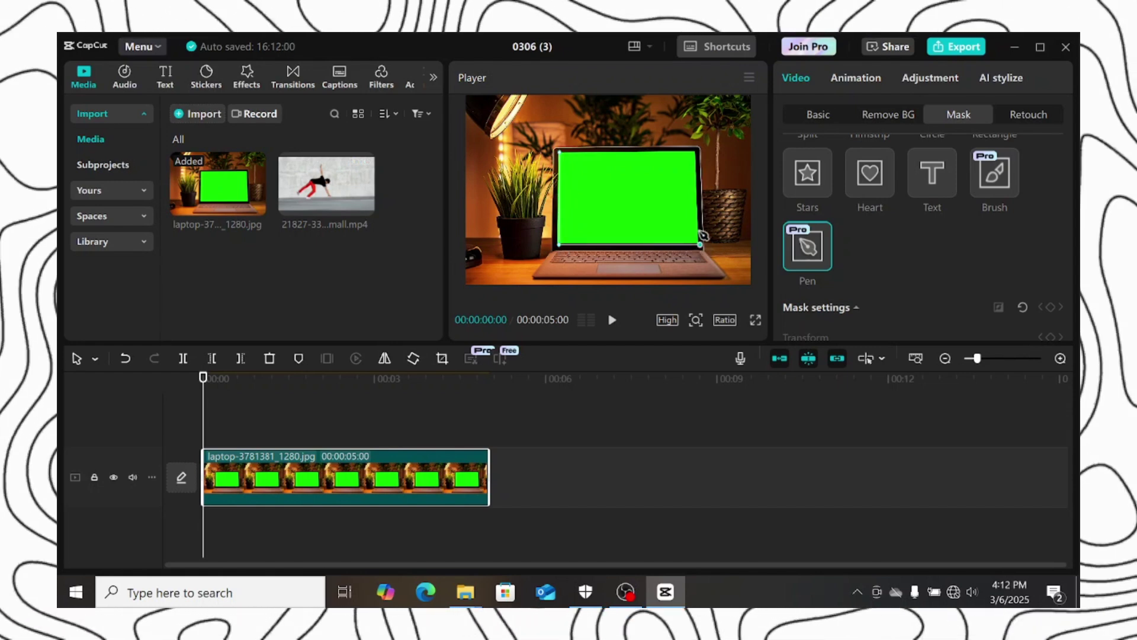
click(696, 153)
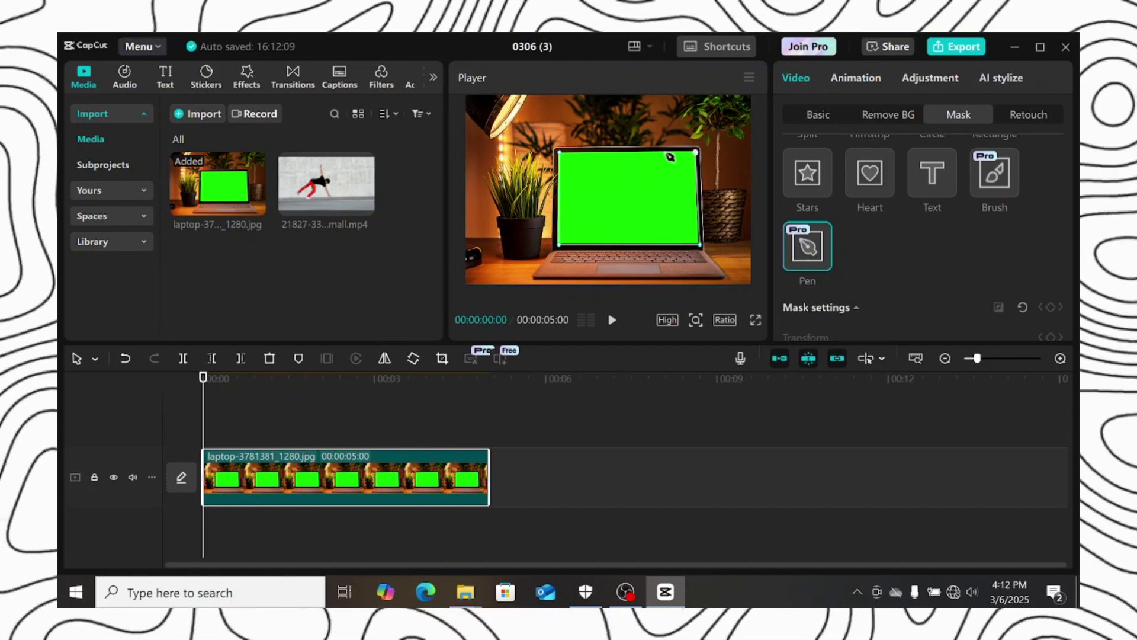
click(563, 153)
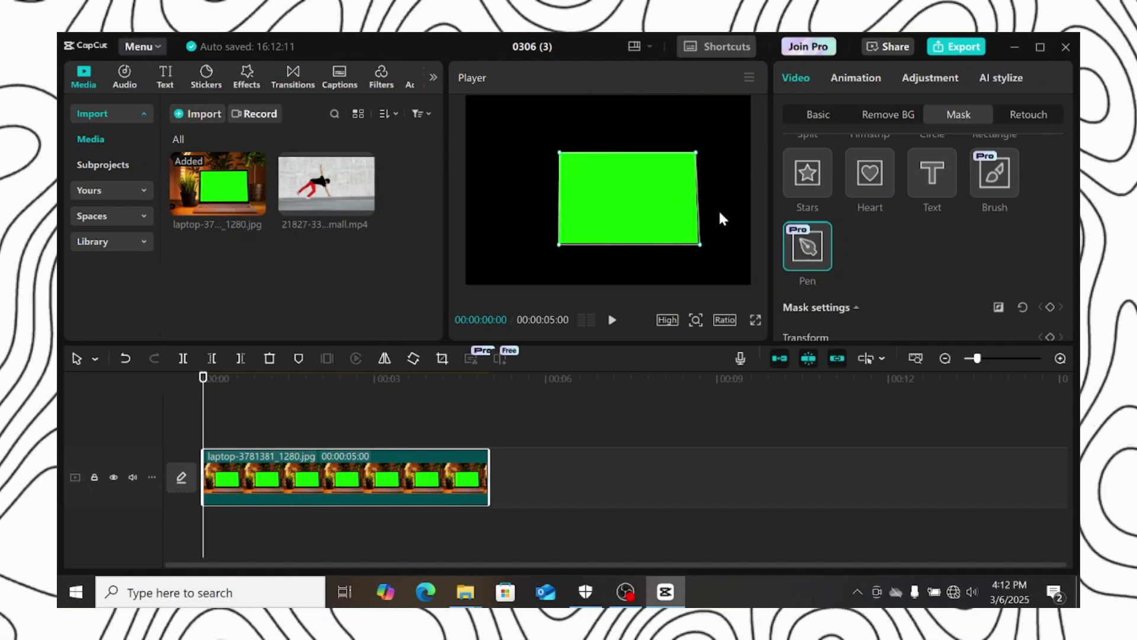
Step: Reverse the pen mask and nudge its corner points onto the screen edges
drag(702, 254, 703, 255)
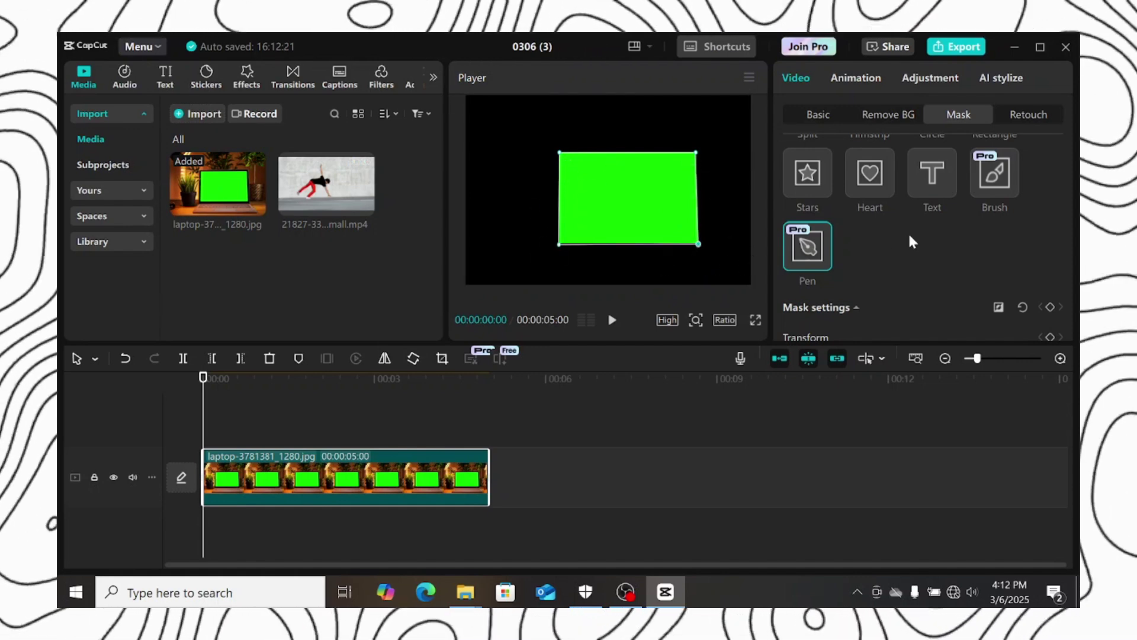
click(998, 308)
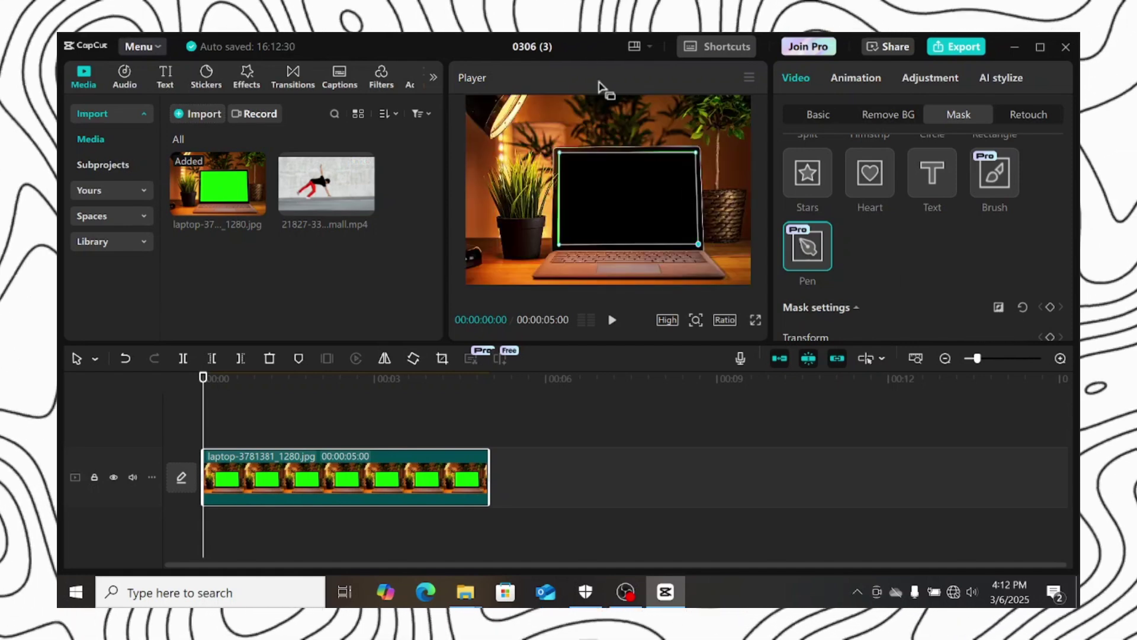
drag(559, 248, 557, 244)
drag(558, 153, 556, 151)
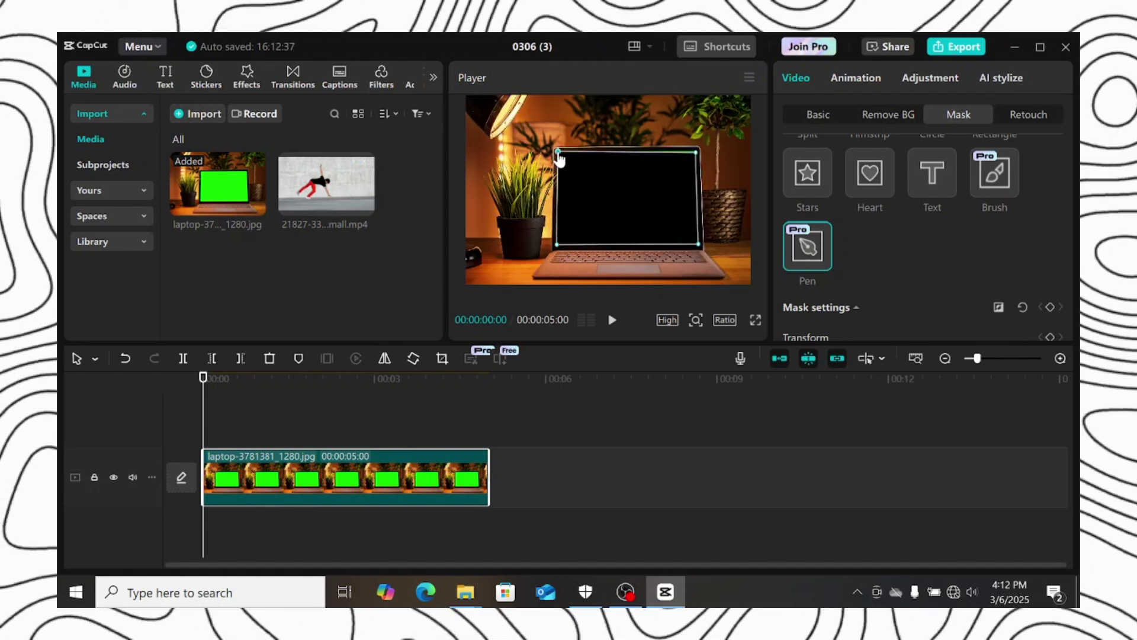
drag(697, 153, 697, 149)
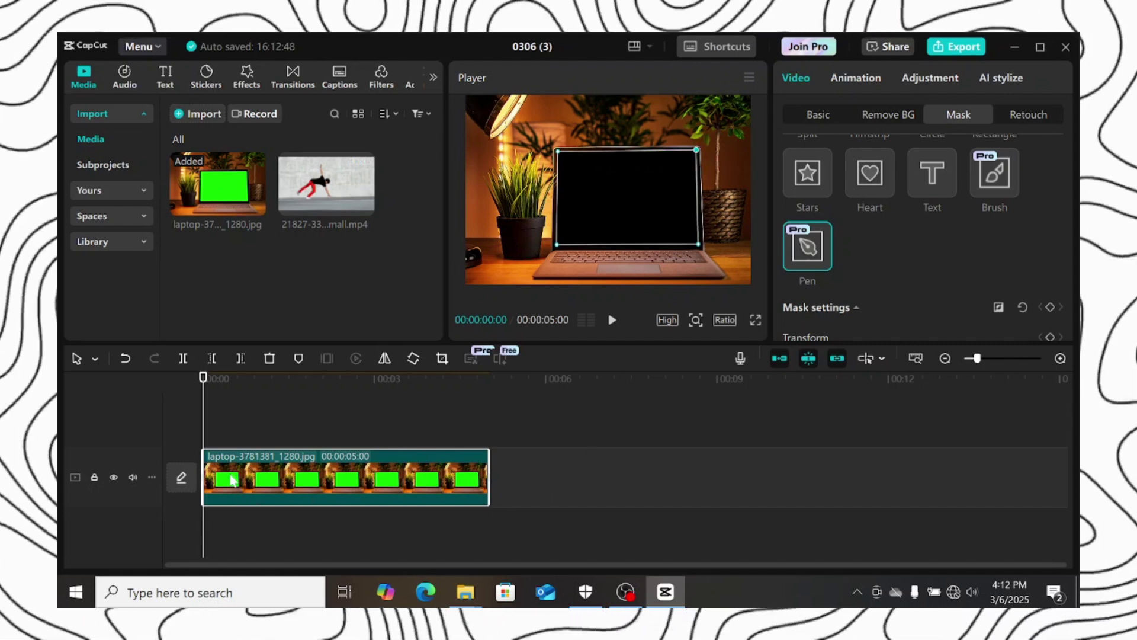
Step: Move the laptop photo to an overlay track, place the dance video beneath, and shrink it
drag(232, 479, 222, 408)
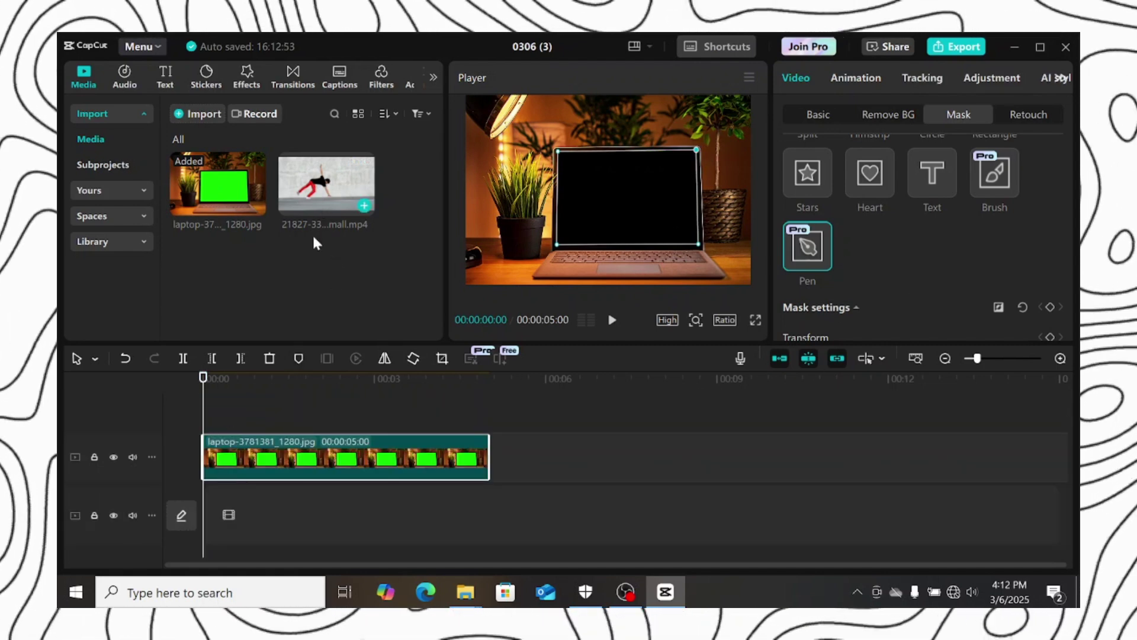
drag(326, 190, 205, 531)
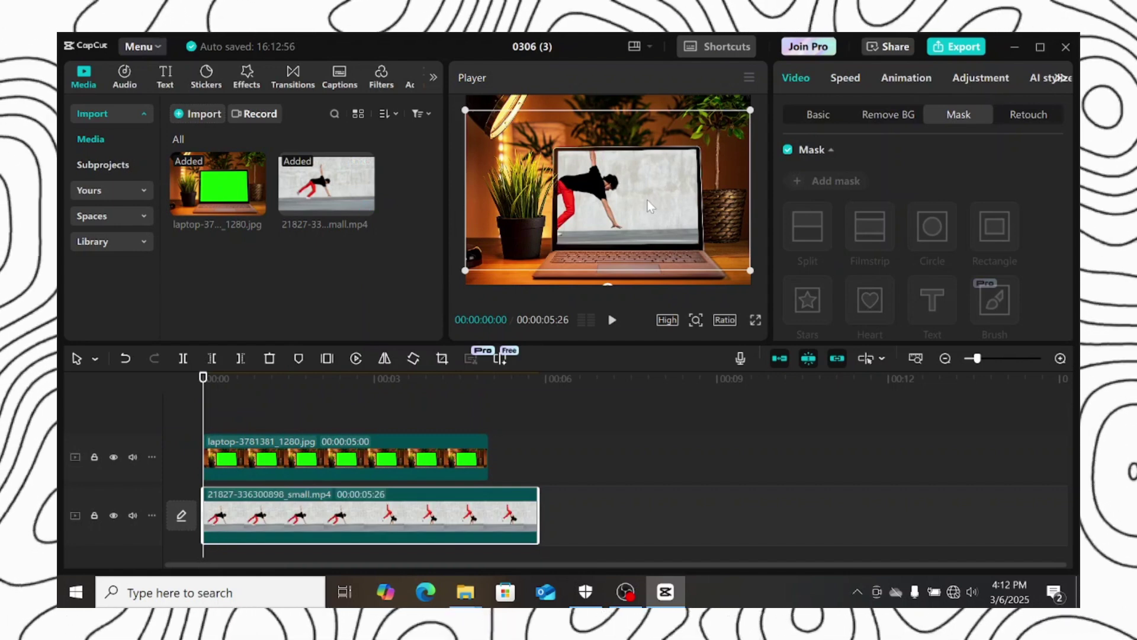
drag(751, 270, 694, 238)
Step: Fit the dance video inside the laptop screen and play back the composite
drag(565, 206, 591, 212)
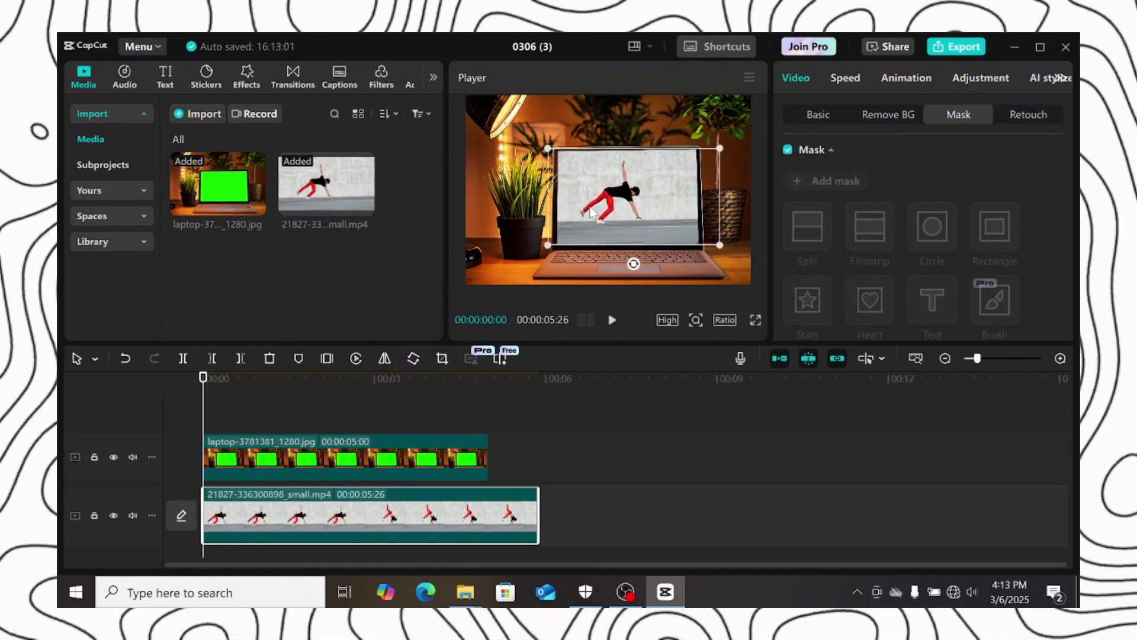
click(190, 496)
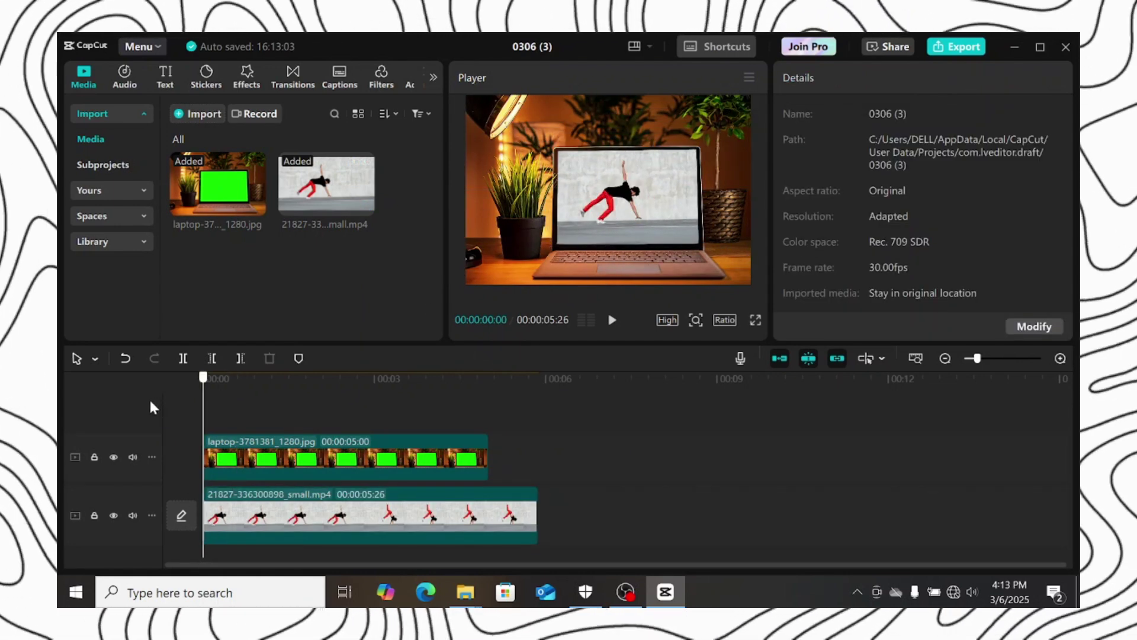
key(space)
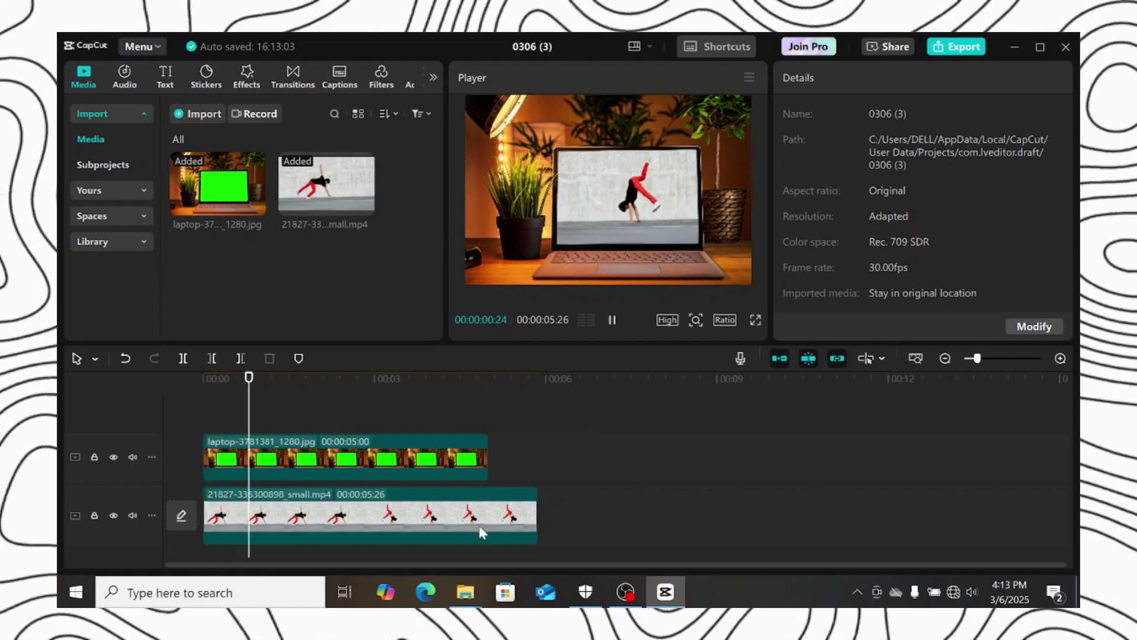